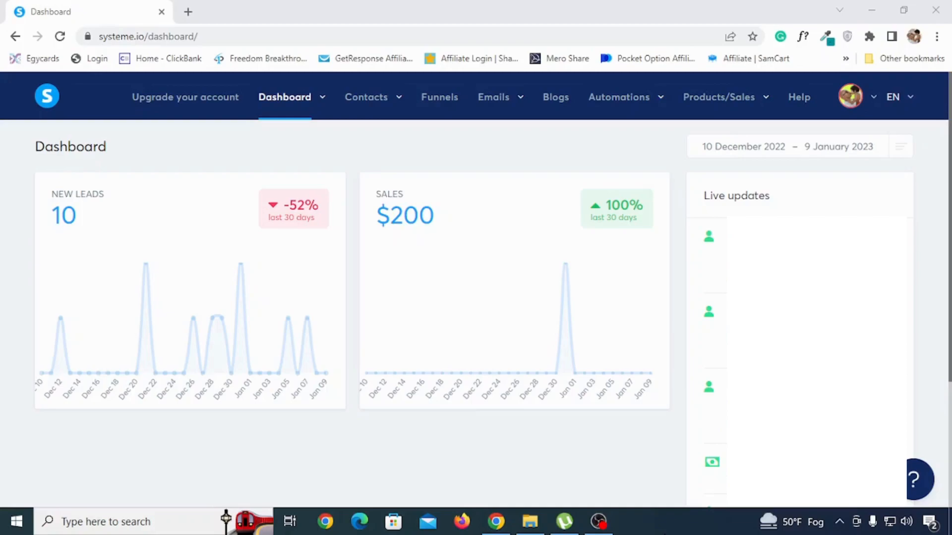
Create a new email campaign named "test 1" with no description.
mouse_move(495, 98)
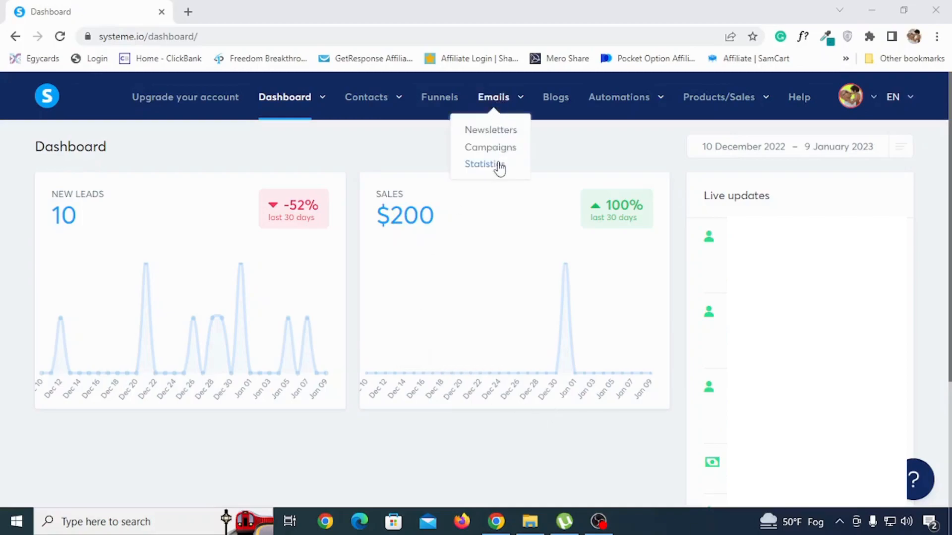
left_click(486, 151)
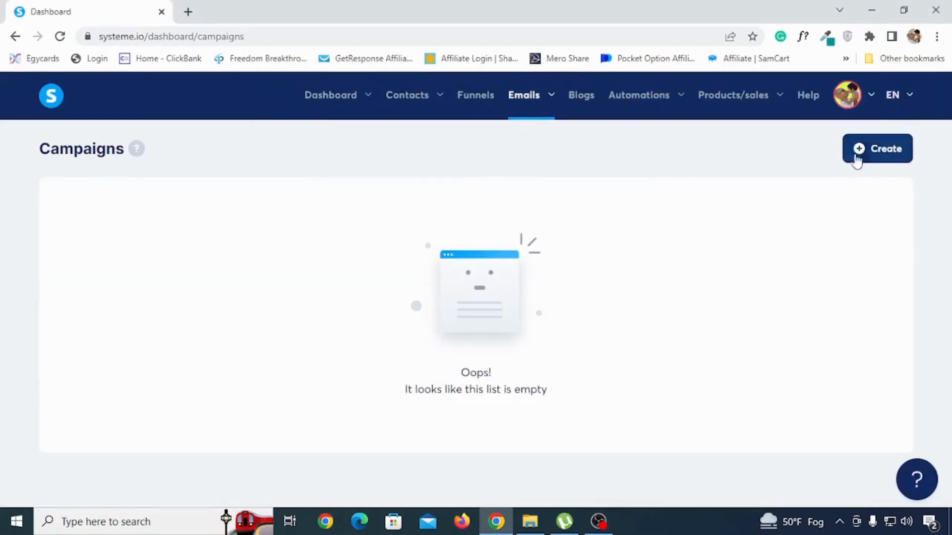
left_click(884, 151)
left_click(388, 241)
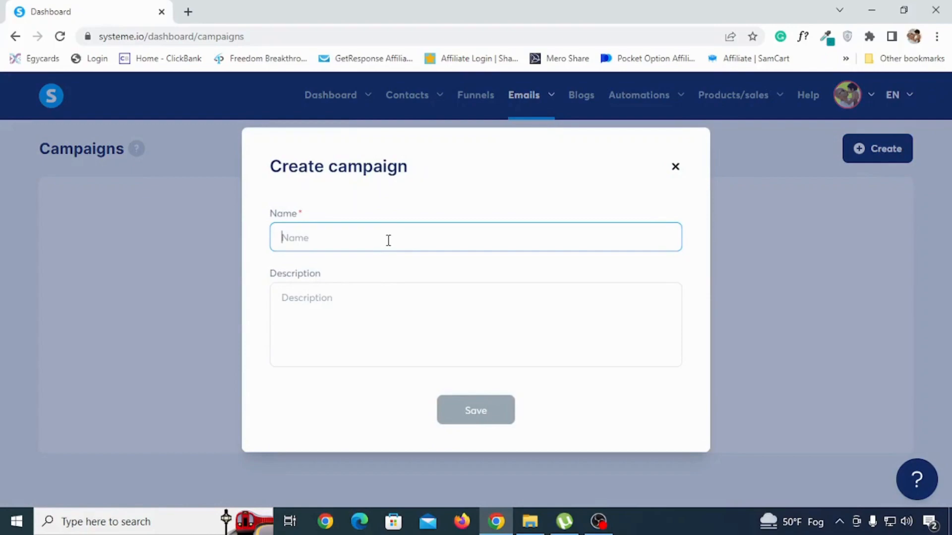
type("test 1")
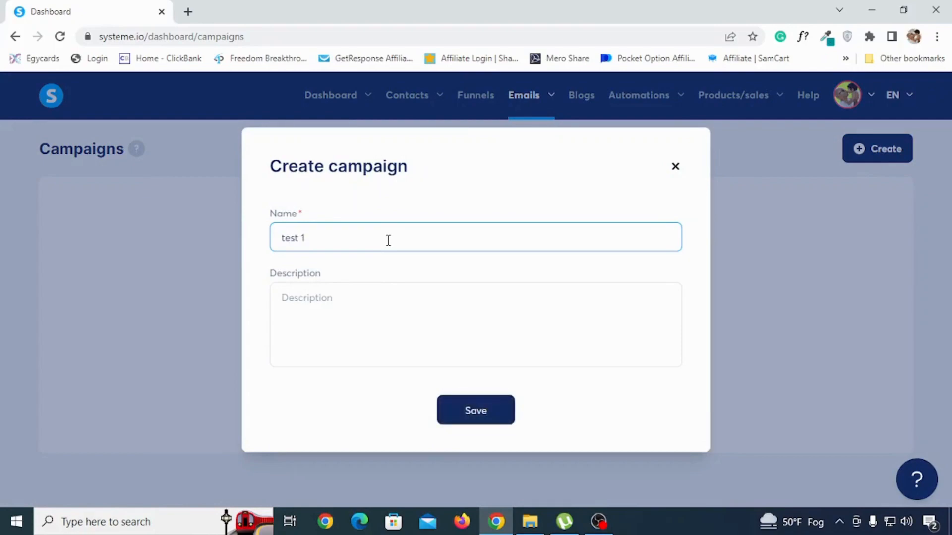
left_click(598, 300)
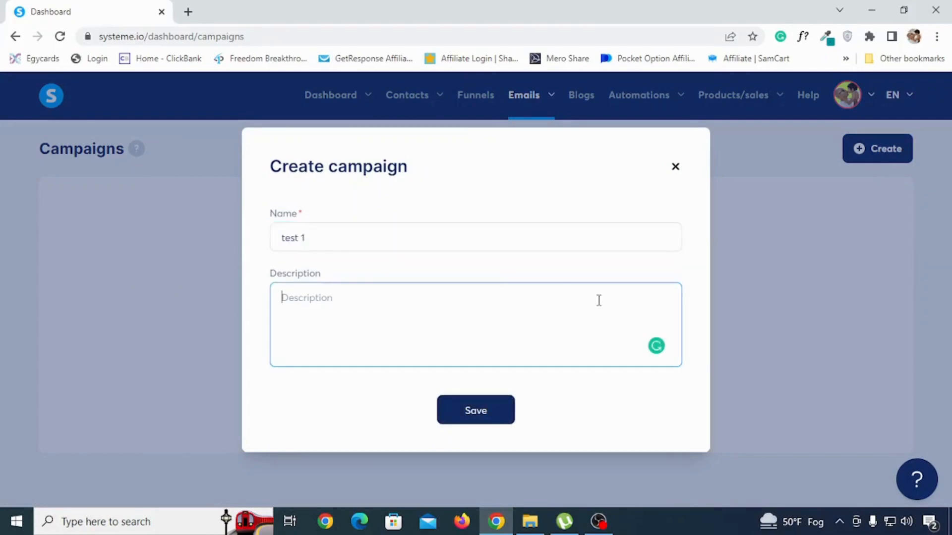
left_click(473, 410)
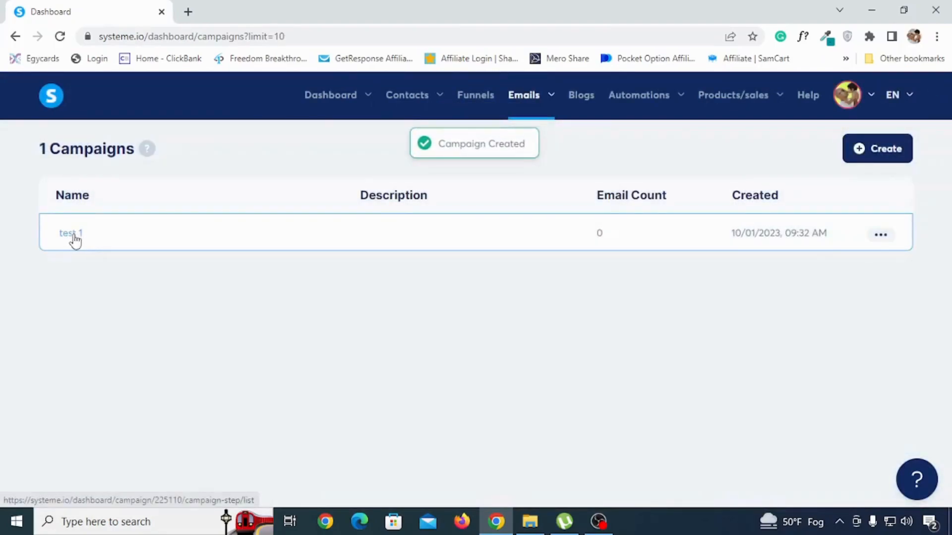
Add an email to the "test 1" campaign with the subject "test 1", using the Classic editor.
left_click(73, 237)
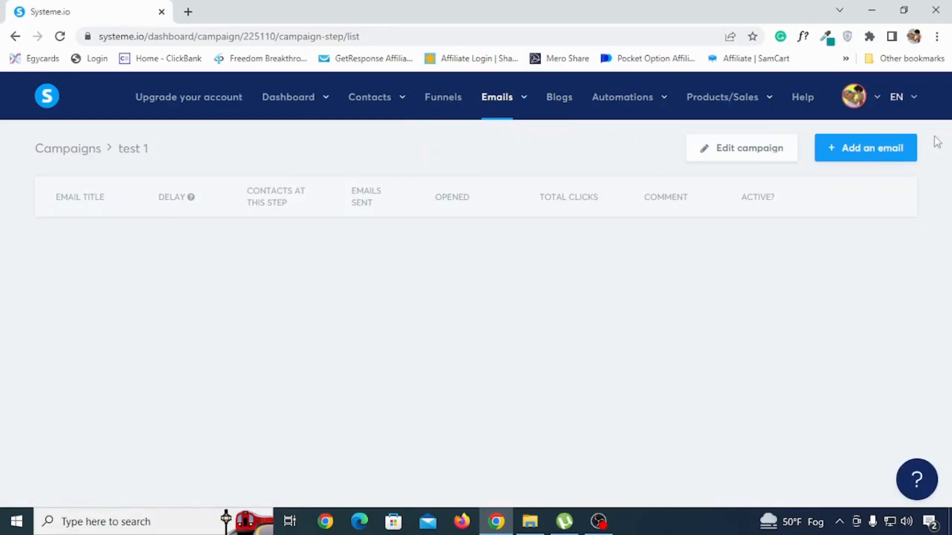
left_click(875, 157)
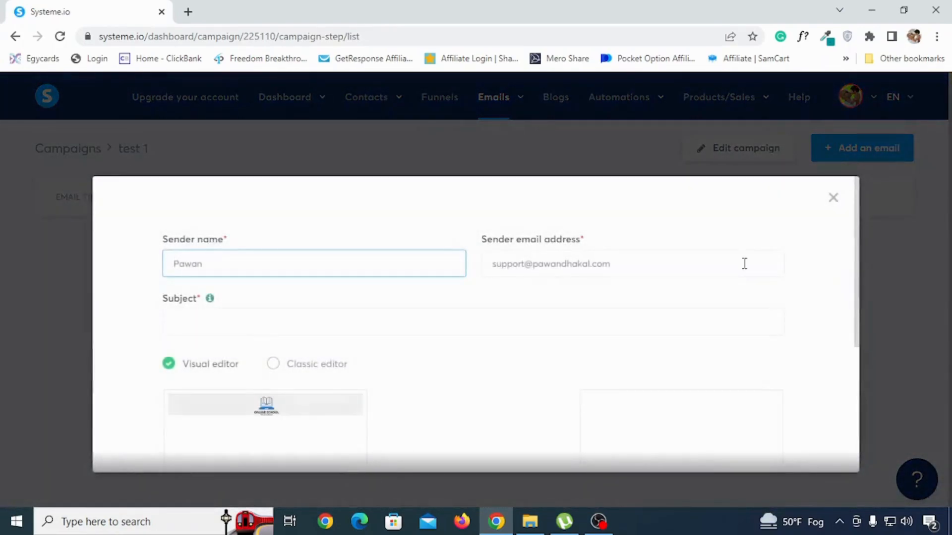
double_click(180, 259)
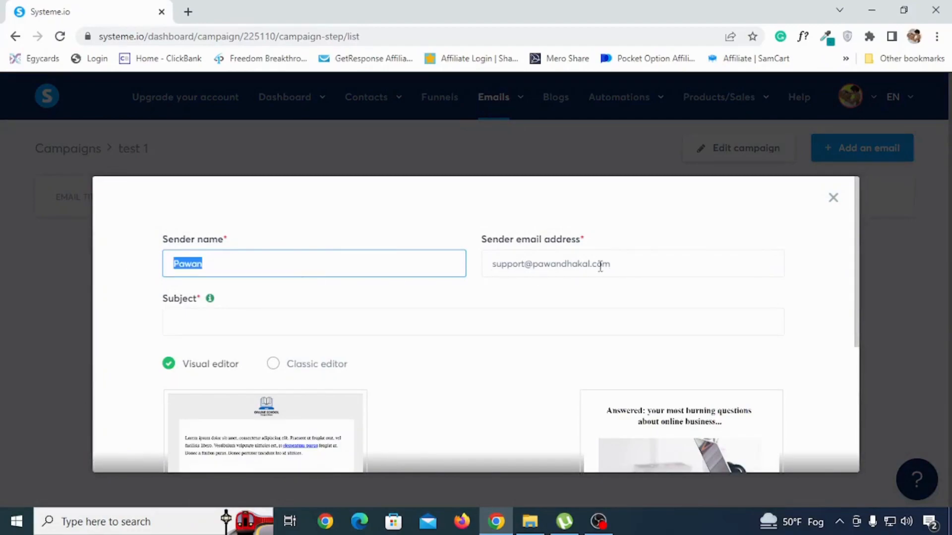
scroll(295, 336, "down", 3)
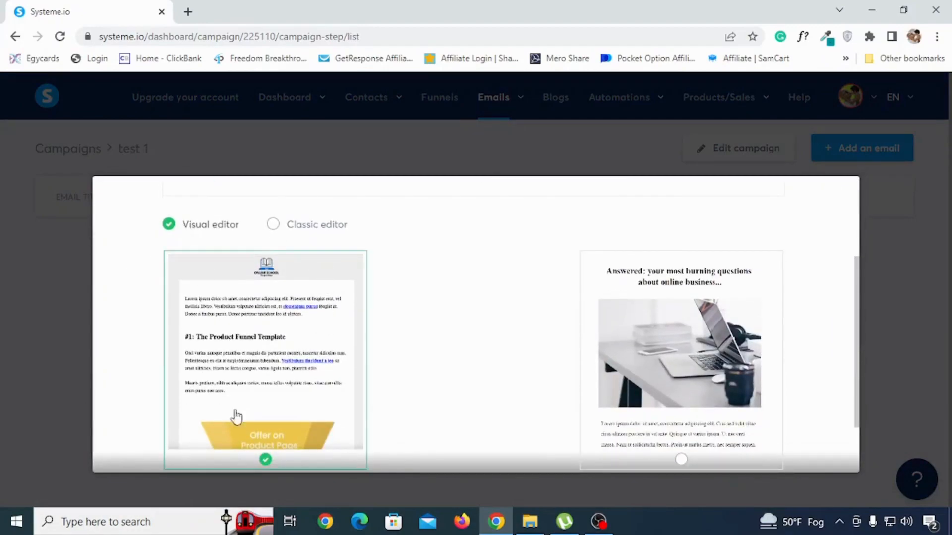
left_click(272, 224)
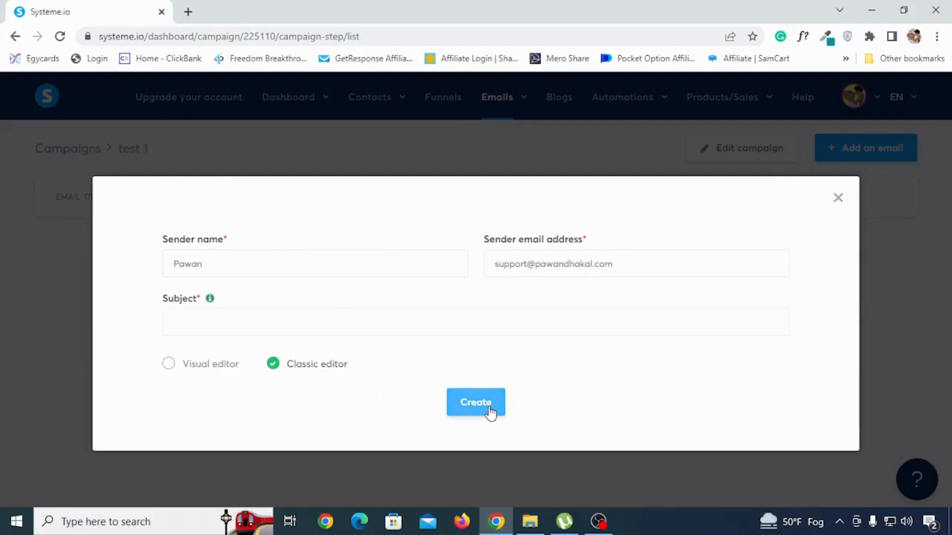
left_click(181, 329)
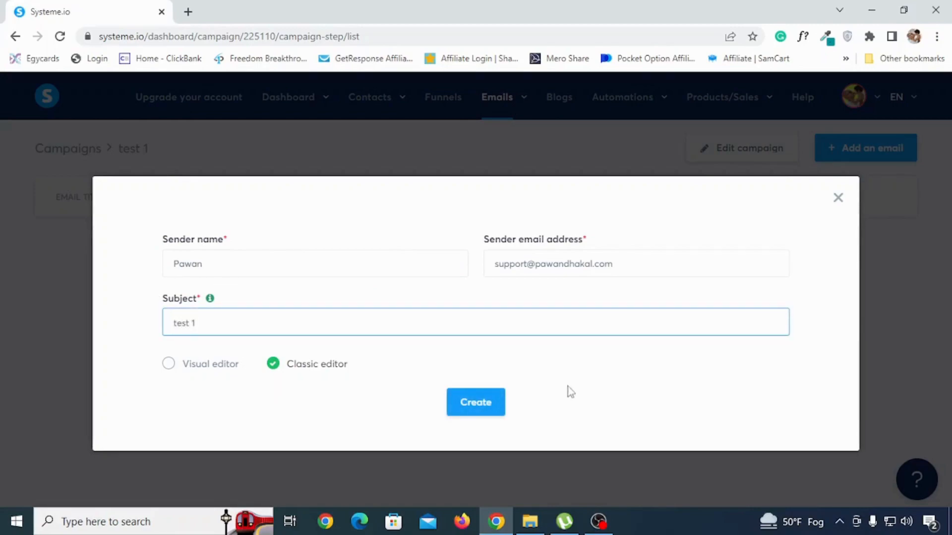
left_click(479, 412)
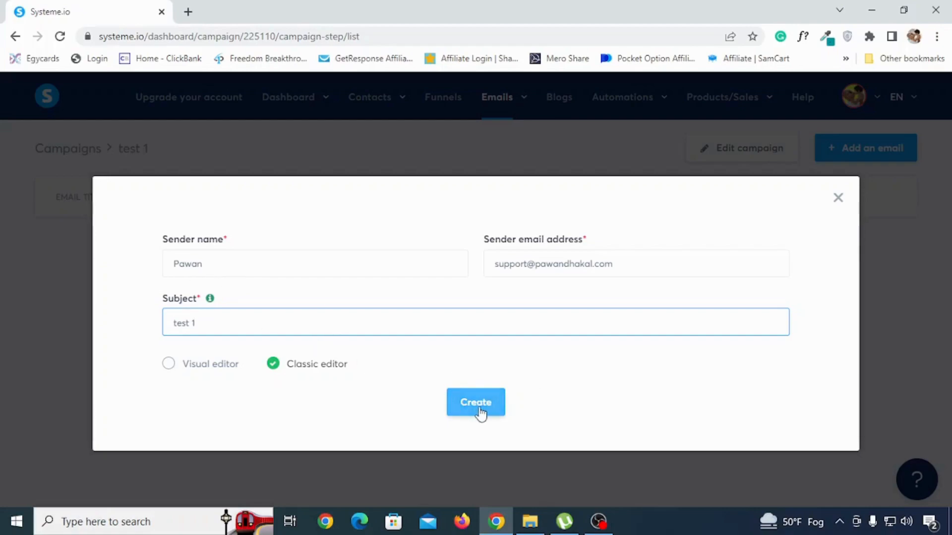
left_click(479, 412)
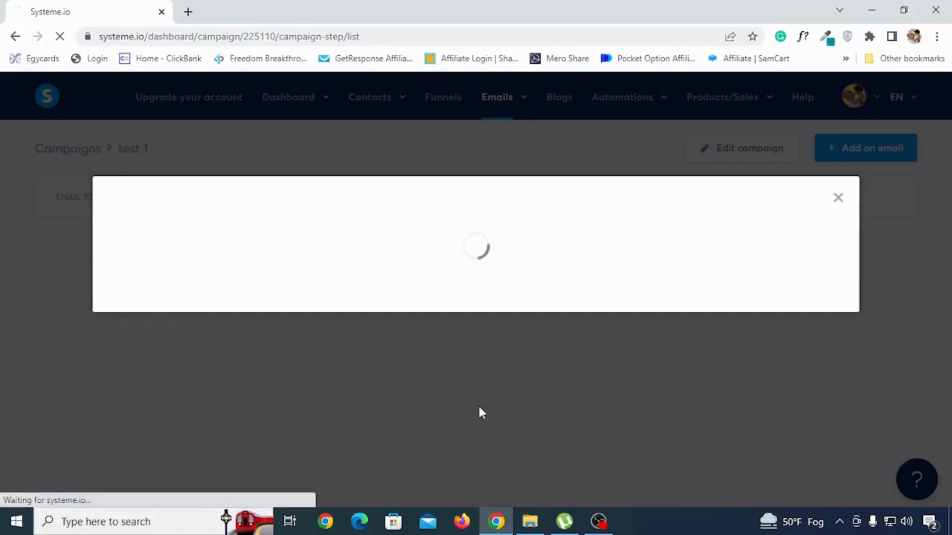
Enter "ndjsndcsklndkl" as the email's body text and save the email.
scroll(290, 390, "down", 2)
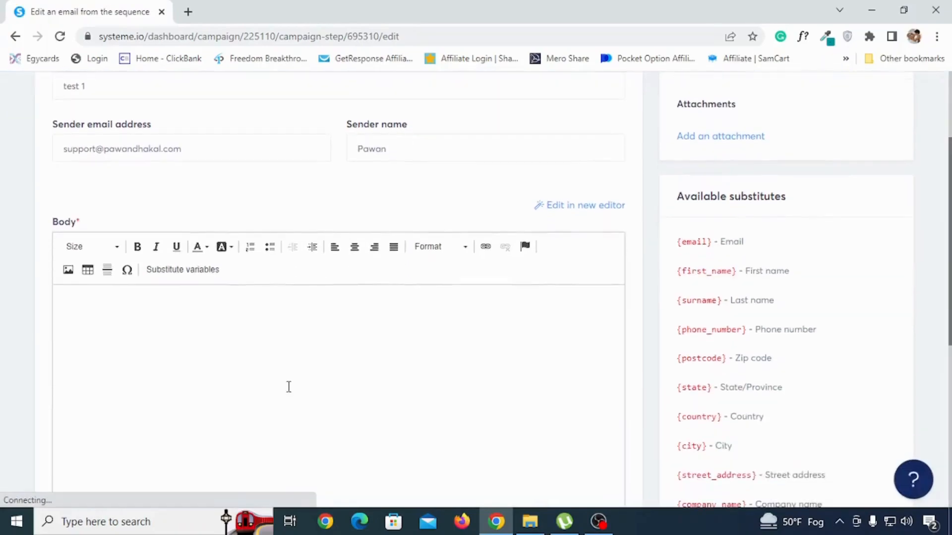
scroll(289, 387, "up", 1)
left_click_drag(146, 156, 28, 160)
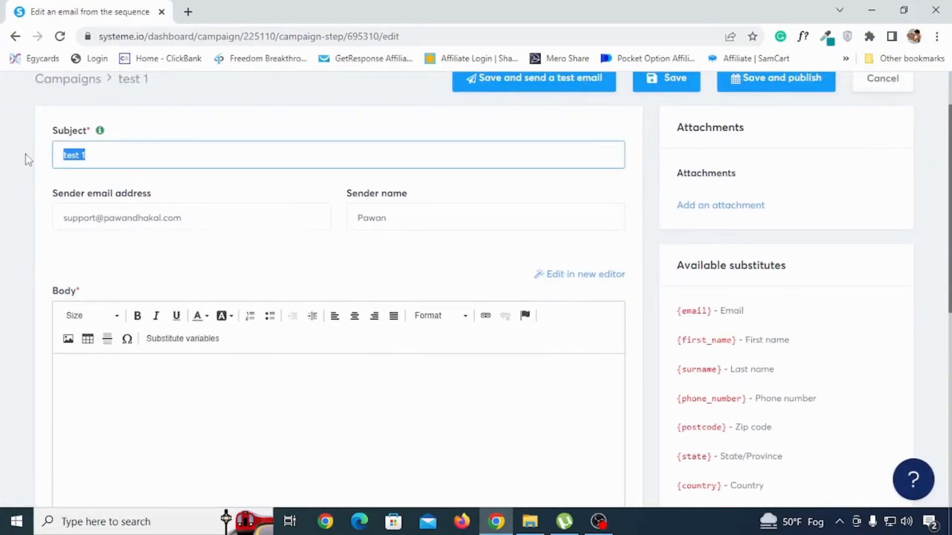
scroll(163, 384, "down", 1)
left_click(147, 343)
type("ndjsndcsklndkl")
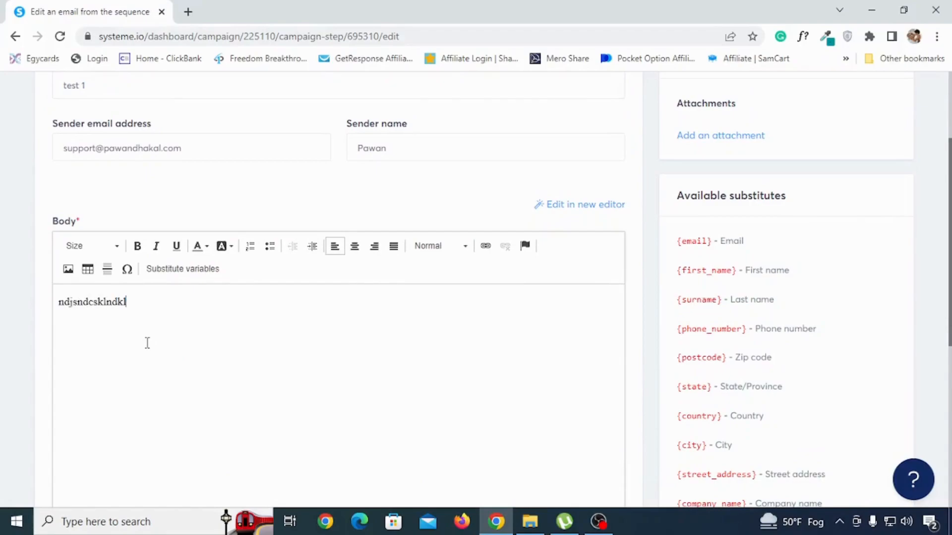
scroll(145, 345, "up", 1)
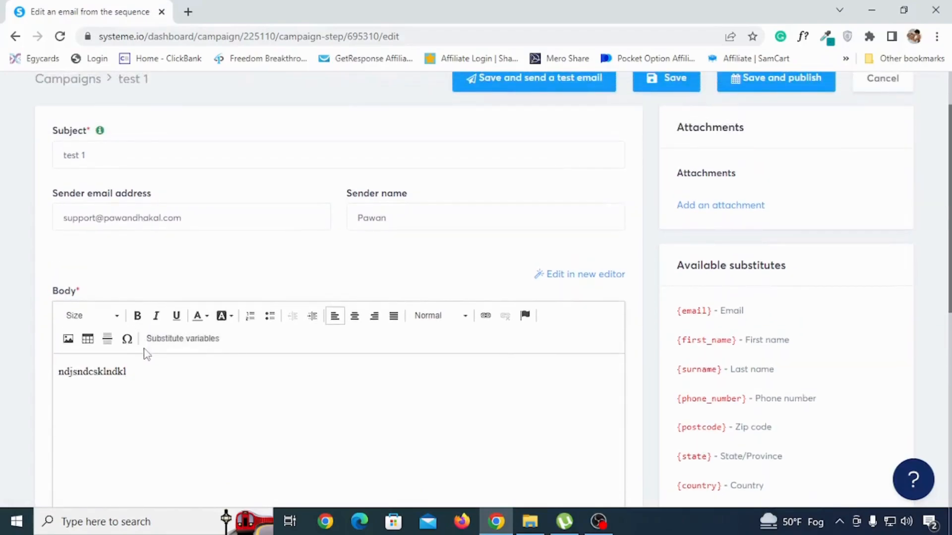
scroll(146, 347, "up", 1)
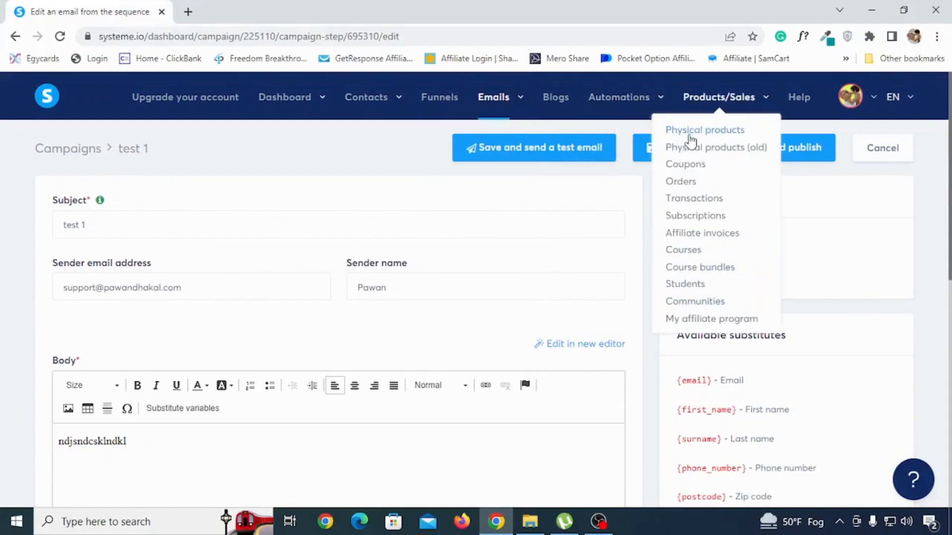
left_click(646, 158)
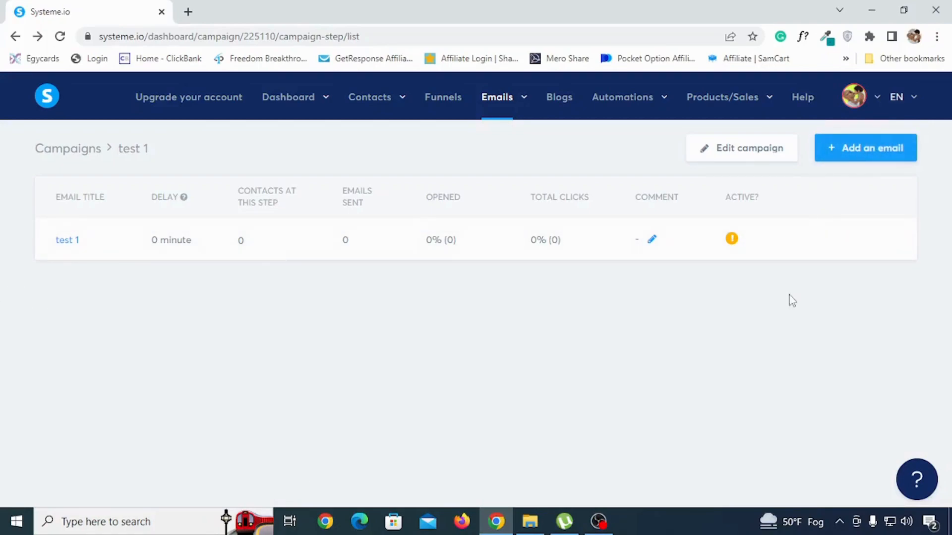
Publish the "test 1" email with a sending delay of 5 minutes.
mouse_move(835, 243)
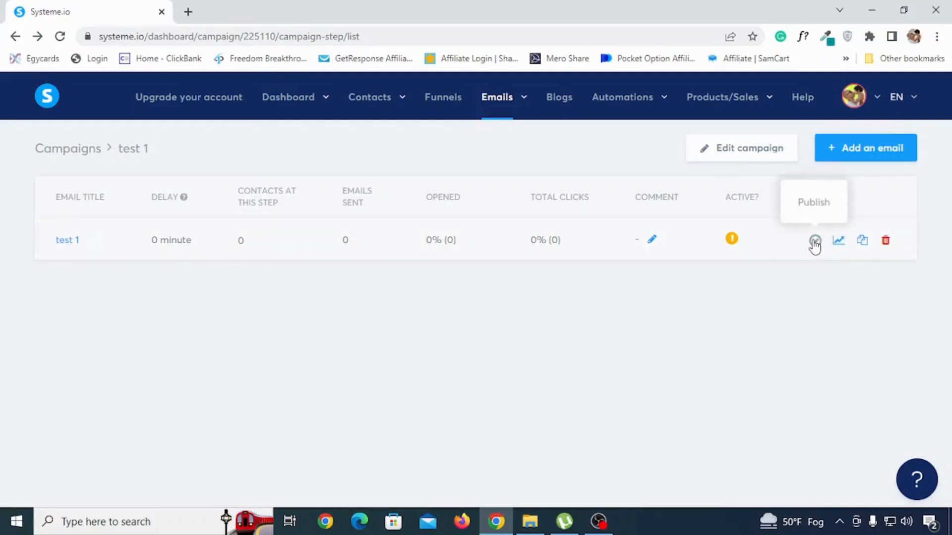
left_click(814, 242)
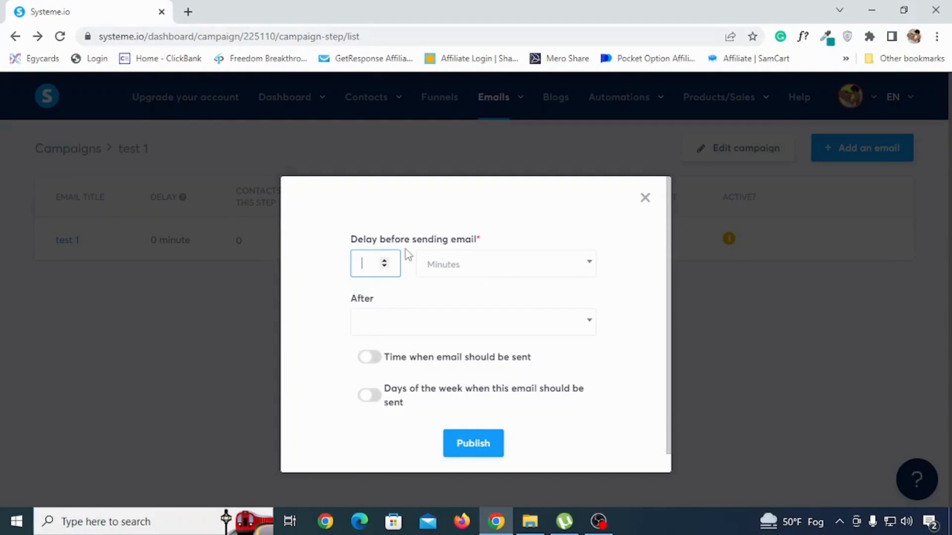
type("5")
left_click(492, 273)
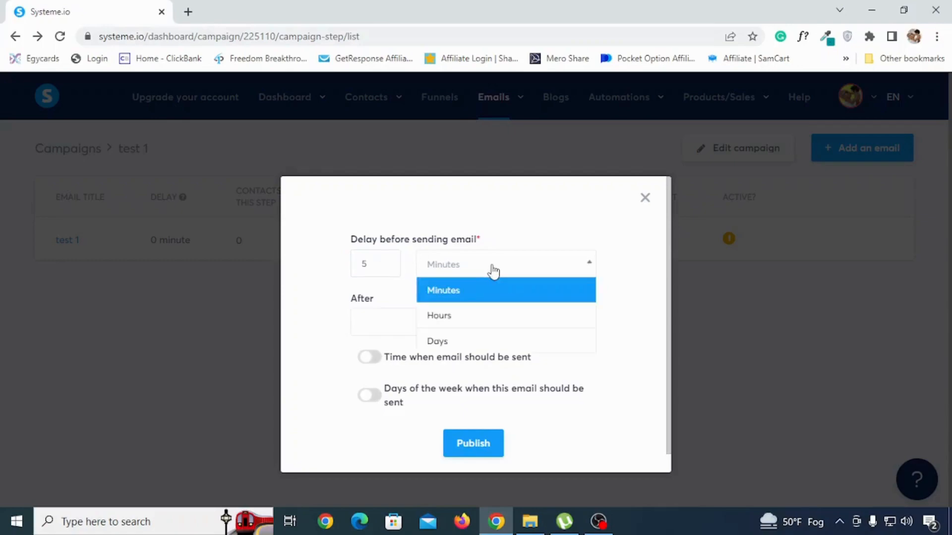
left_click(598, 260)
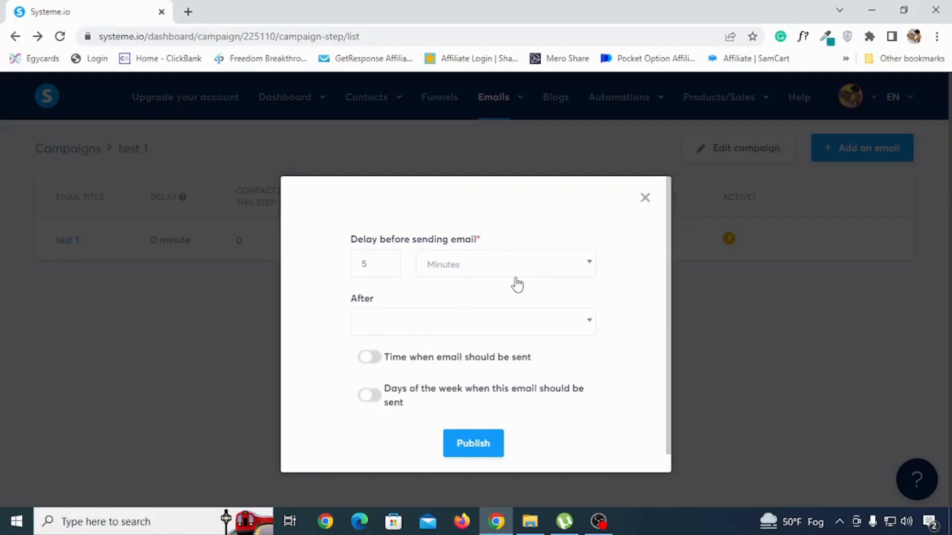
left_click(475, 452)
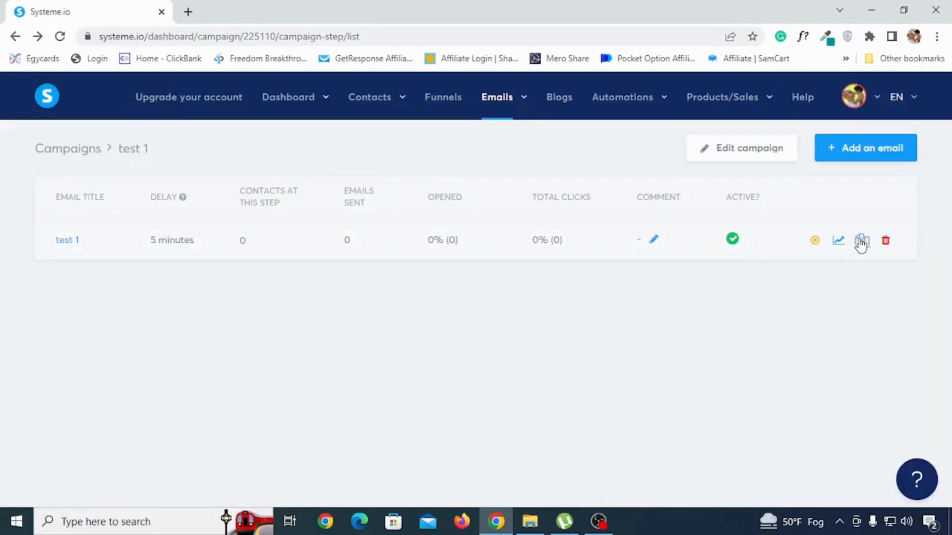
Duplicate the "test 1" email and change the copy's subject to "test 2".
left_click(862, 242)
left_click(456, 336)
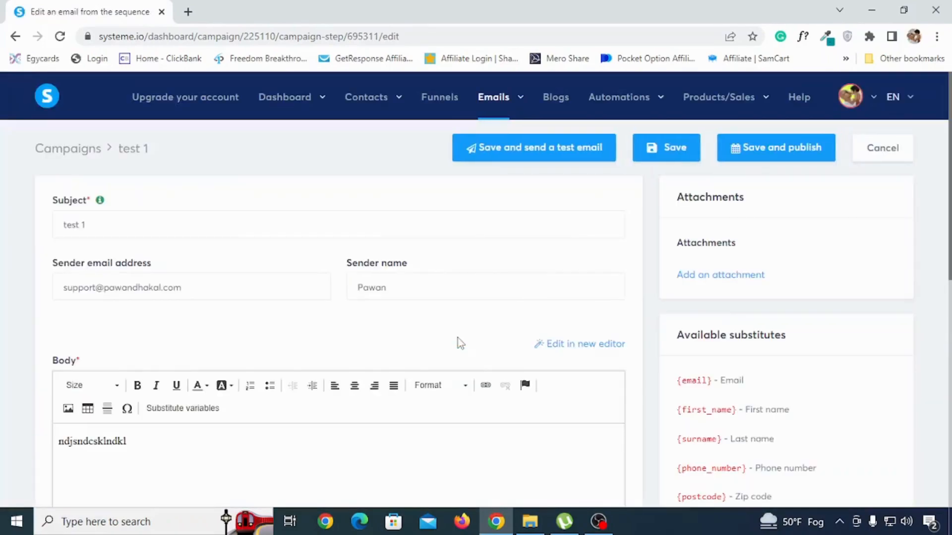
left_click(89, 225)
type("2")
Replace the body text of the duplicated email with "sjkdvbj\sdnkl\".
scroll(227, 342, "down", 3)
left_click_drag(128, 303, 5, 285)
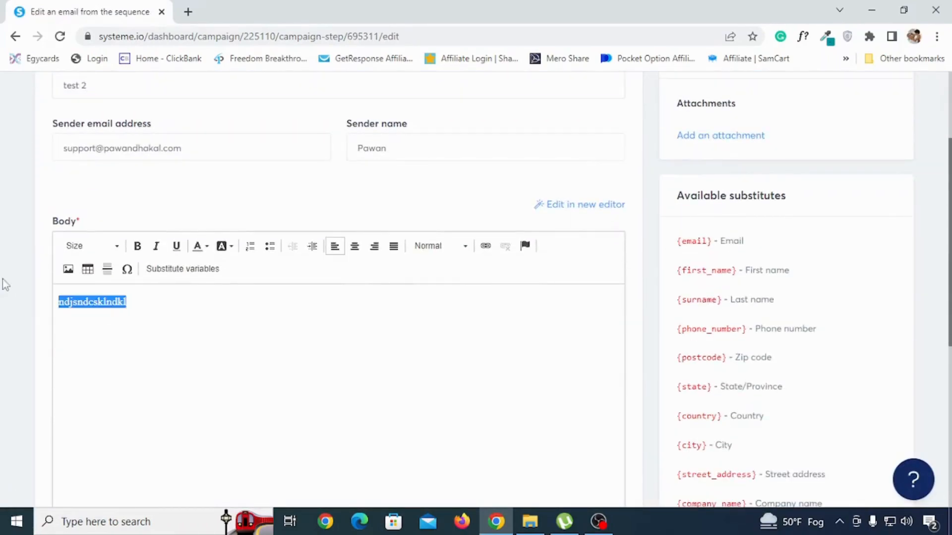
type("sjkdvbj\\sdnkl\\")
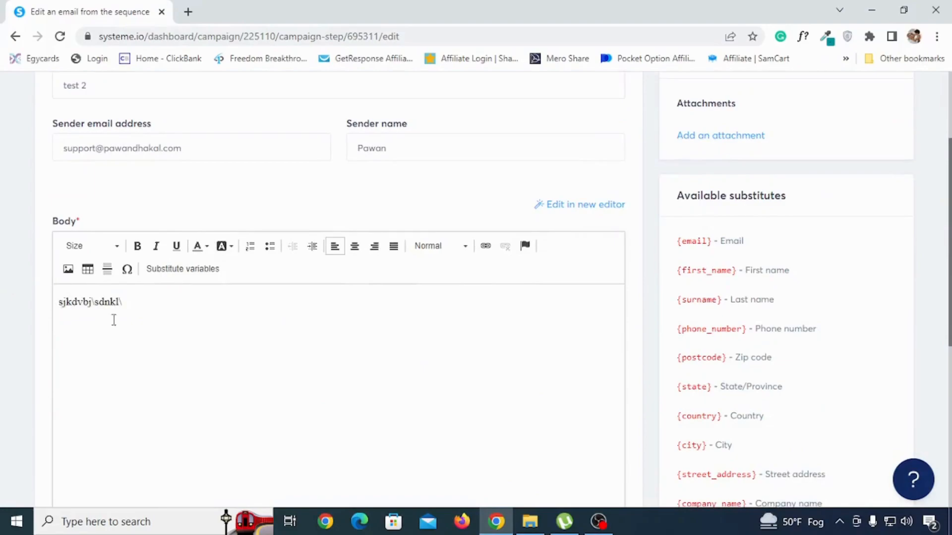
Save and publish the "test 2" email with a sending delay of 1 day after the "test 1" email.
scroll(444, 382, "up", 3)
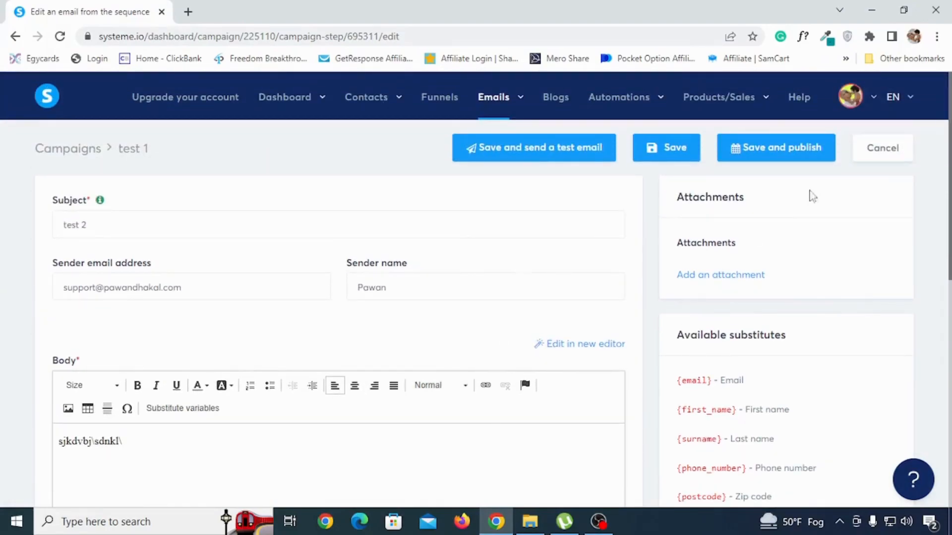
left_click(812, 158)
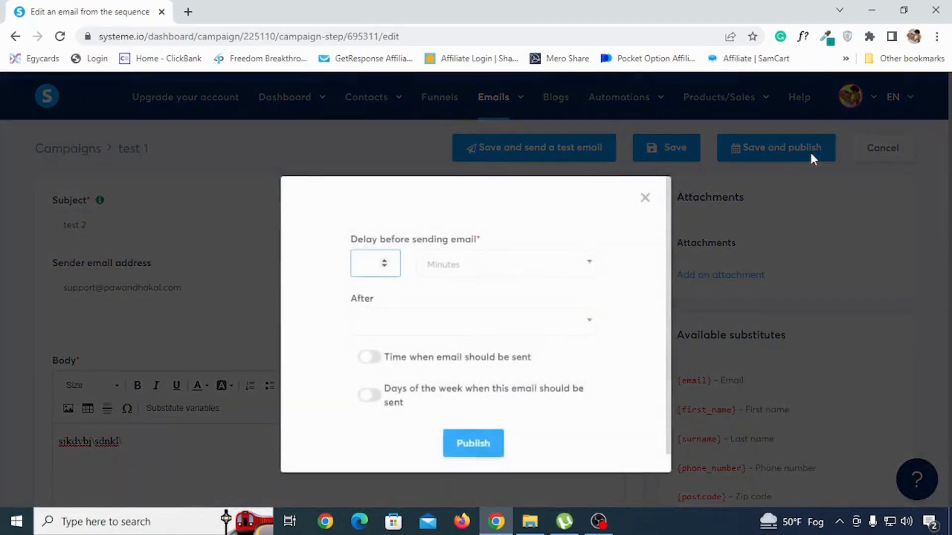
left_click(385, 260)
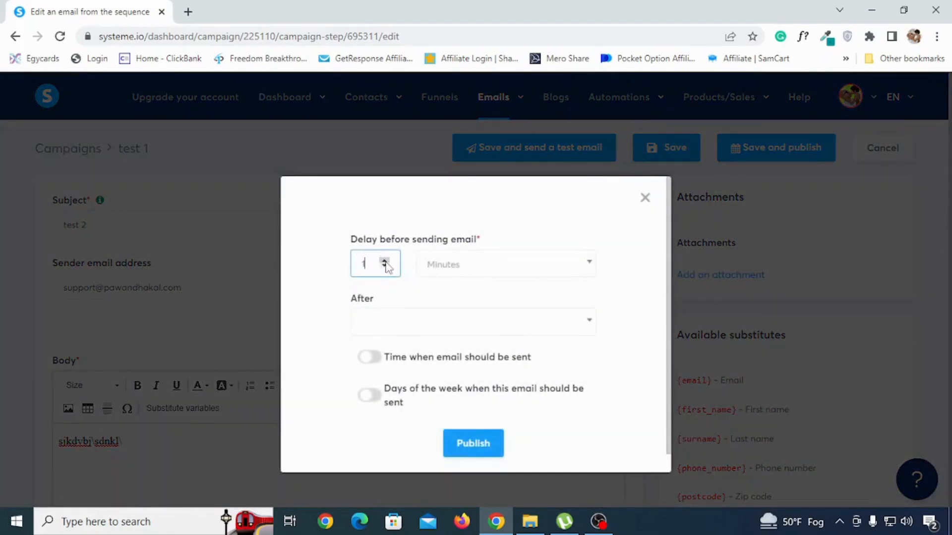
left_click(527, 273)
left_click(482, 341)
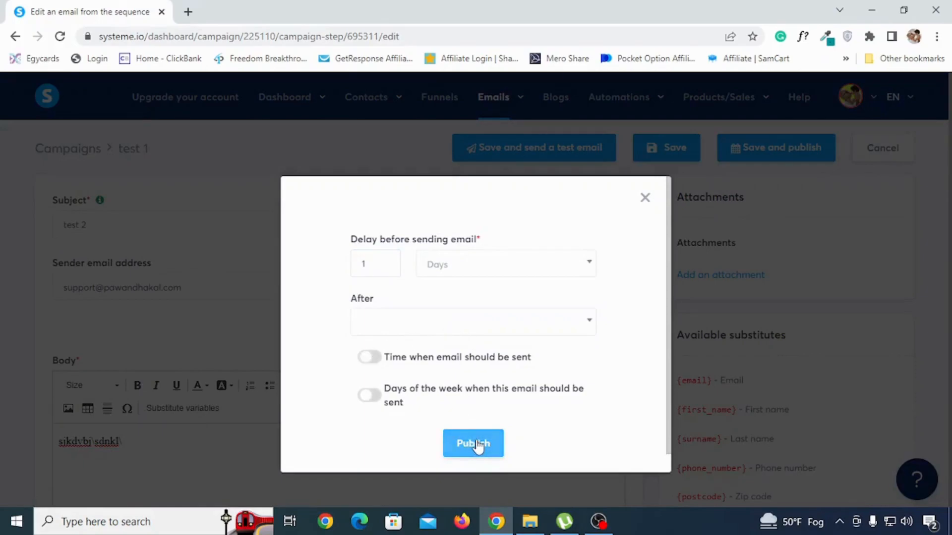
left_click(508, 324)
left_click(387, 358)
left_click(414, 322)
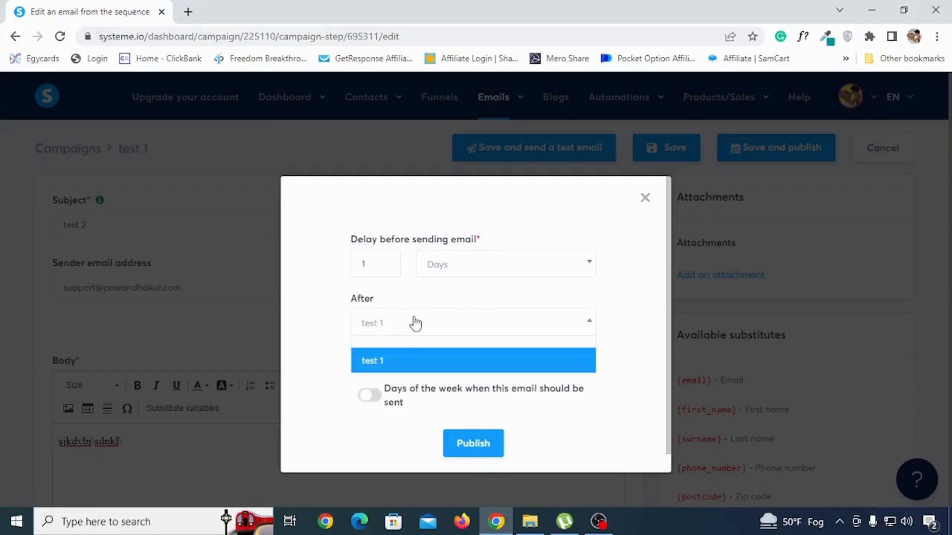
left_click(412, 368)
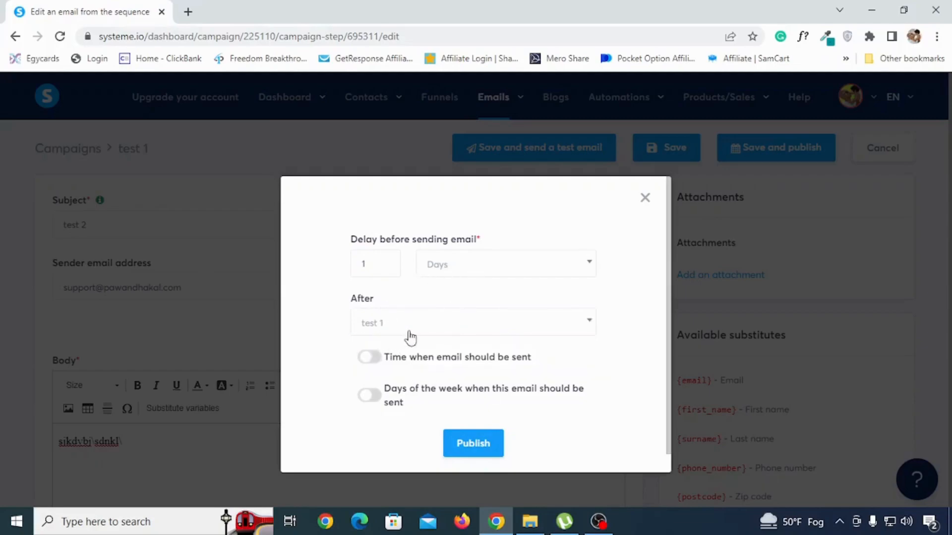
left_click(478, 452)
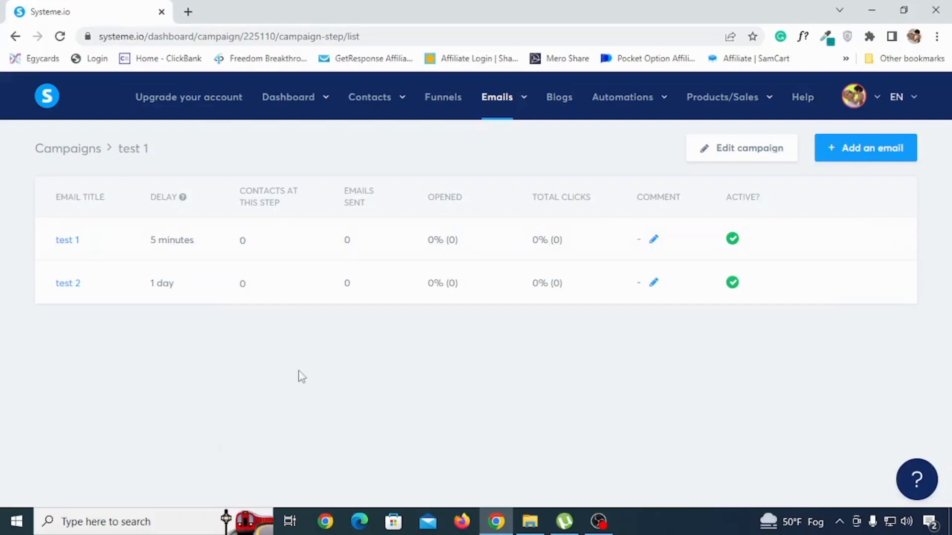
Create a new automation workflow named "1st wf".
key("F10")
mouse_move(643, 101)
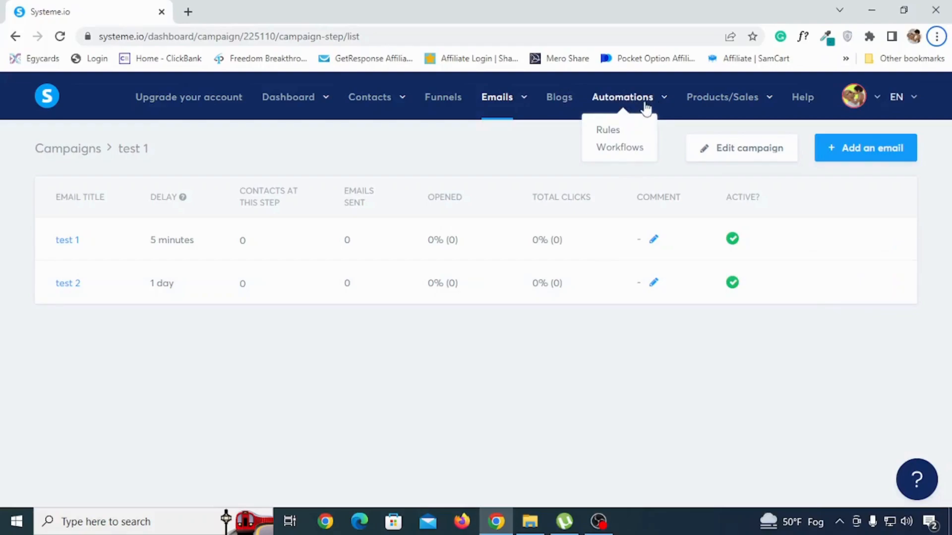
left_click(631, 154)
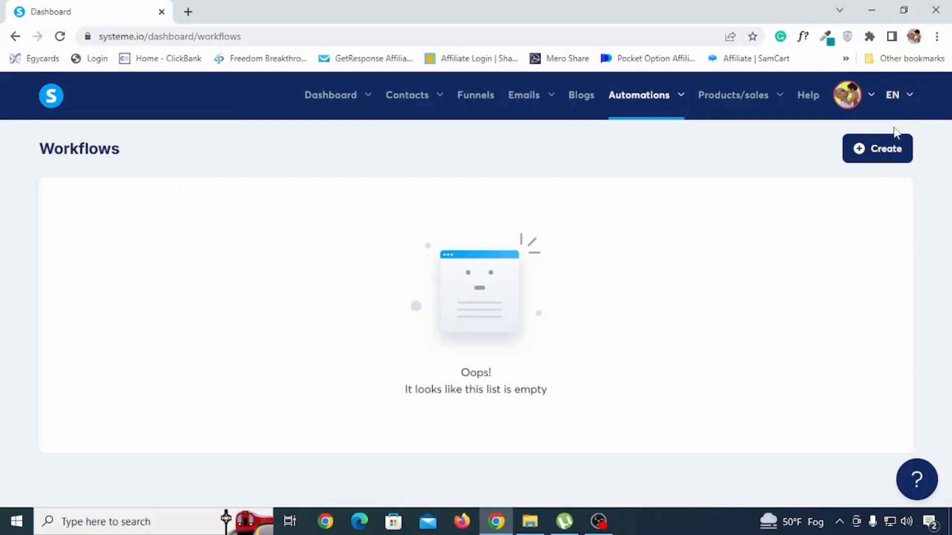
left_click(892, 157)
left_click(398, 297)
type("1st wf")
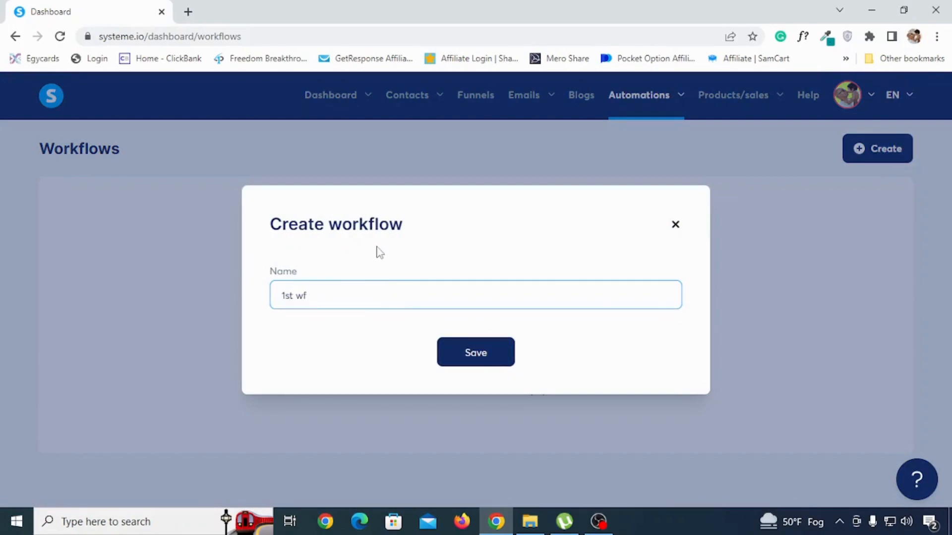
left_click(501, 355)
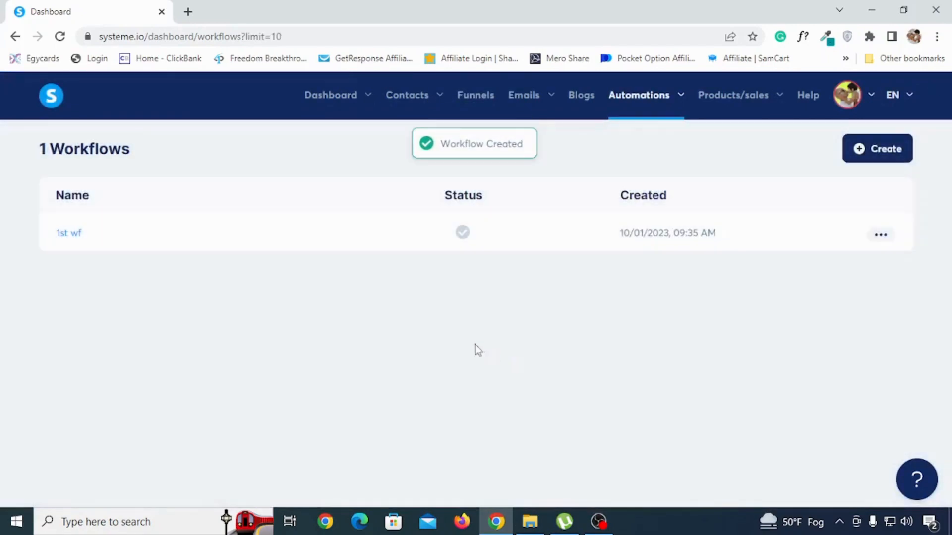
Open the "1st wf" workflow and choose Funnel form subscribed as its first trigger.
left_click(71, 242)
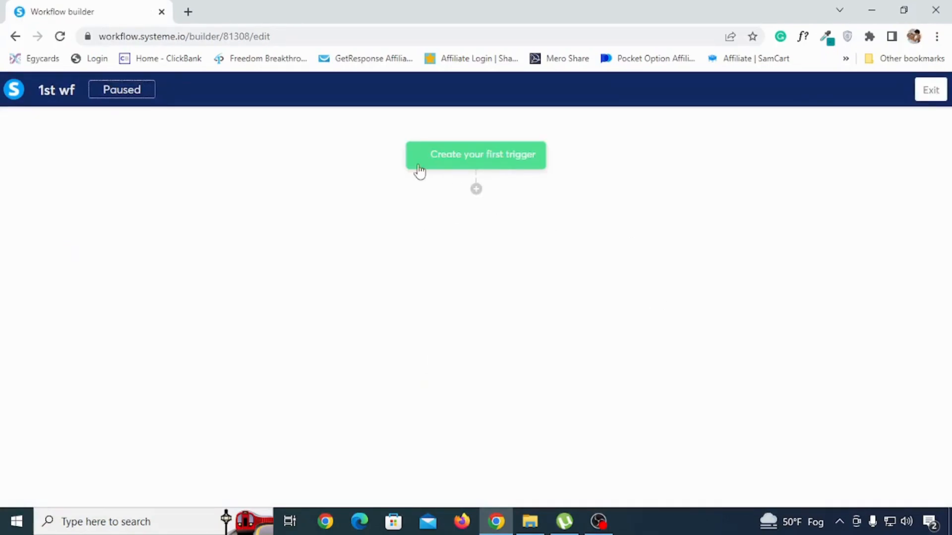
left_click(497, 162)
left_click(508, 252)
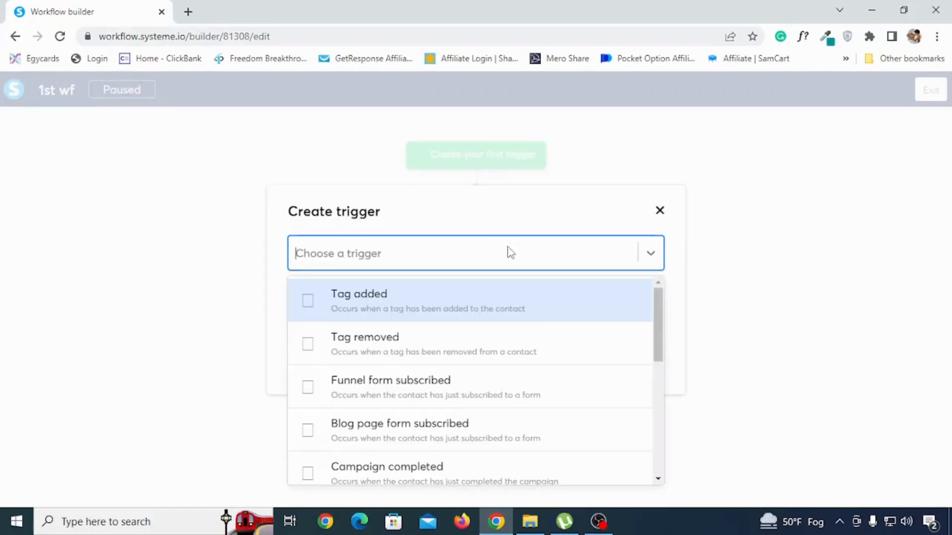
left_click(461, 390)
Assign the "My #1 Recommendation To Make Passive Income Online" form to the trigger and create it.
left_click(395, 313)
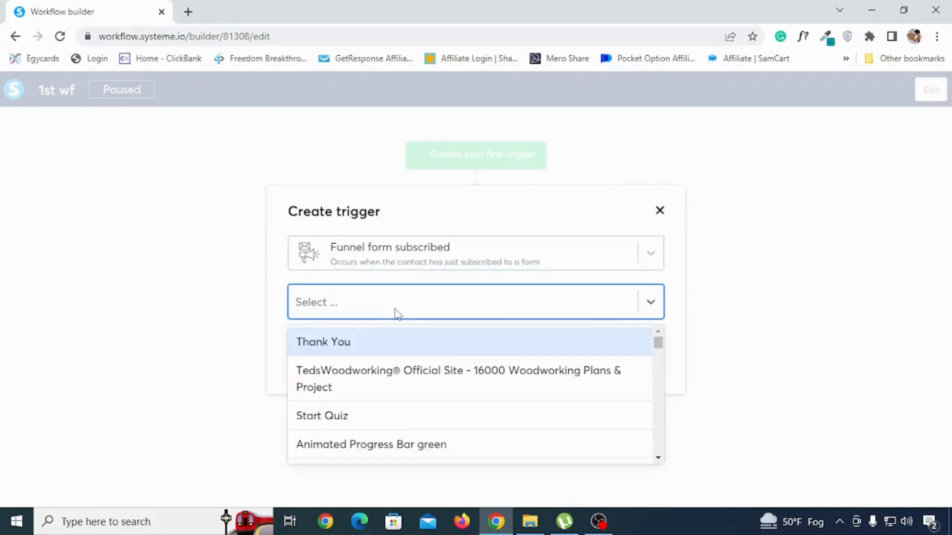
scroll(436, 444, "down", 2)
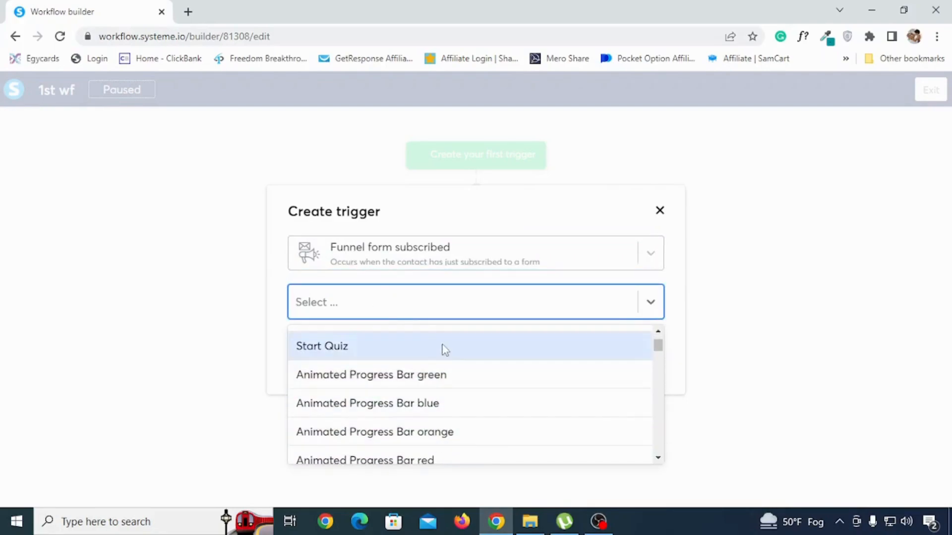
scroll(436, 392, "up", 2)
scroll(424, 443, "down", 3)
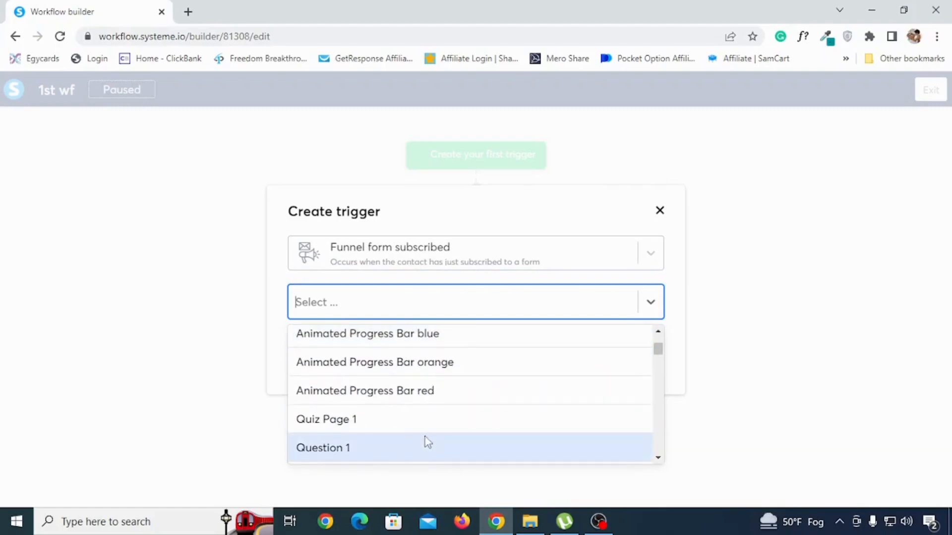
scroll(431, 427, "down", 8)
scroll(440, 403, "down", 5)
scroll(549, 397, "up", 2)
scroll(550, 397, "down", 2)
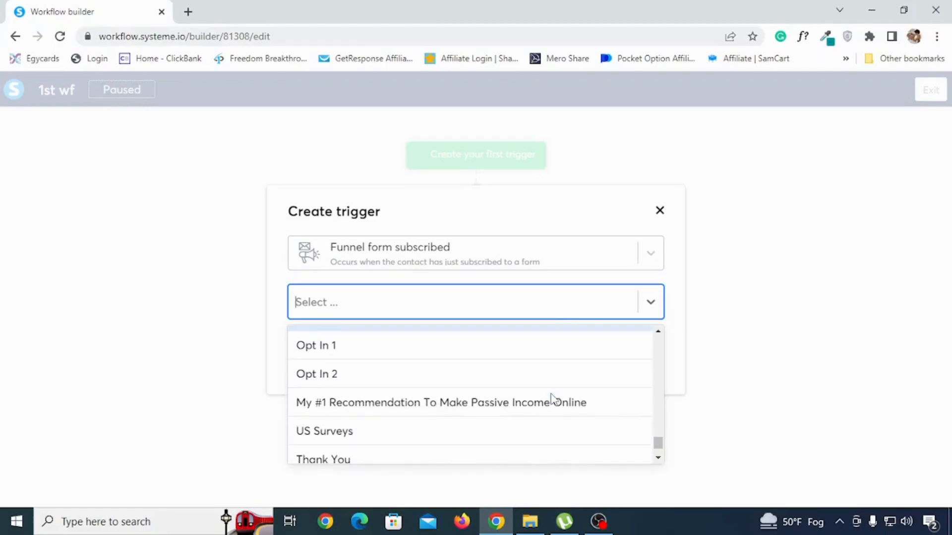
left_click(506, 413)
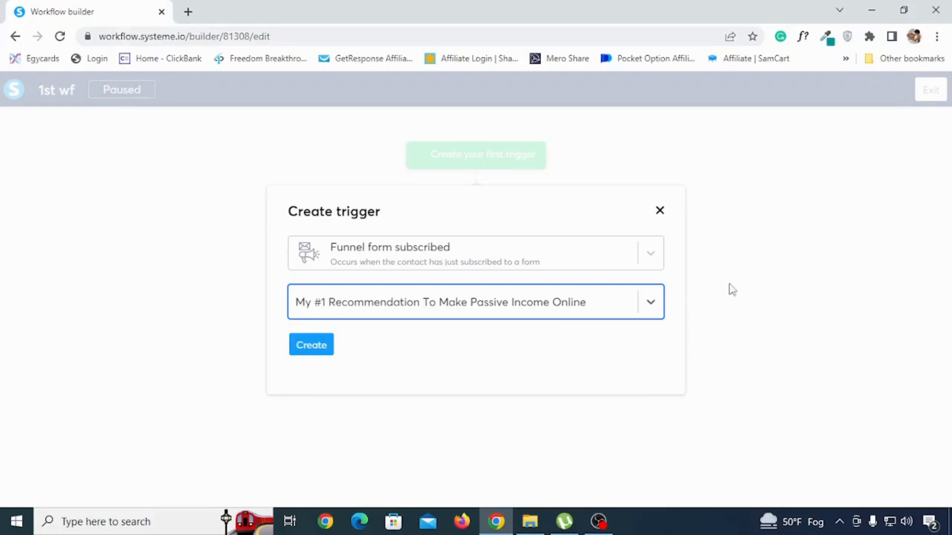
left_click(387, 351)
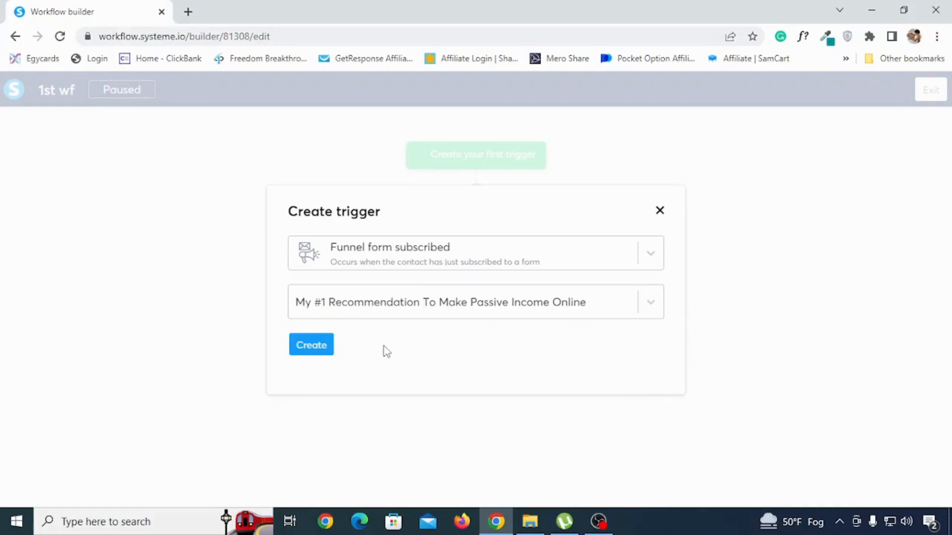
left_click(311, 349)
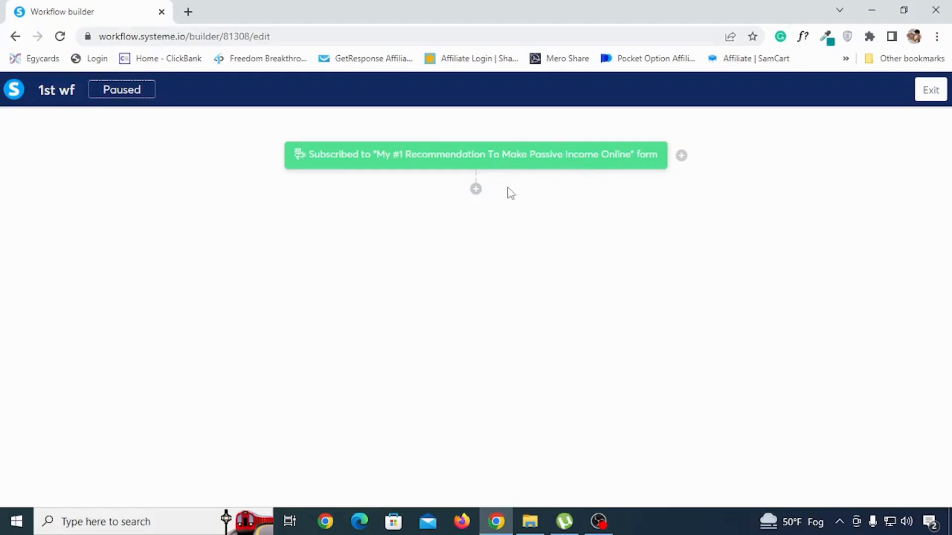
Add an action step below the trigger and set its type to Send an email.
left_click(476, 188)
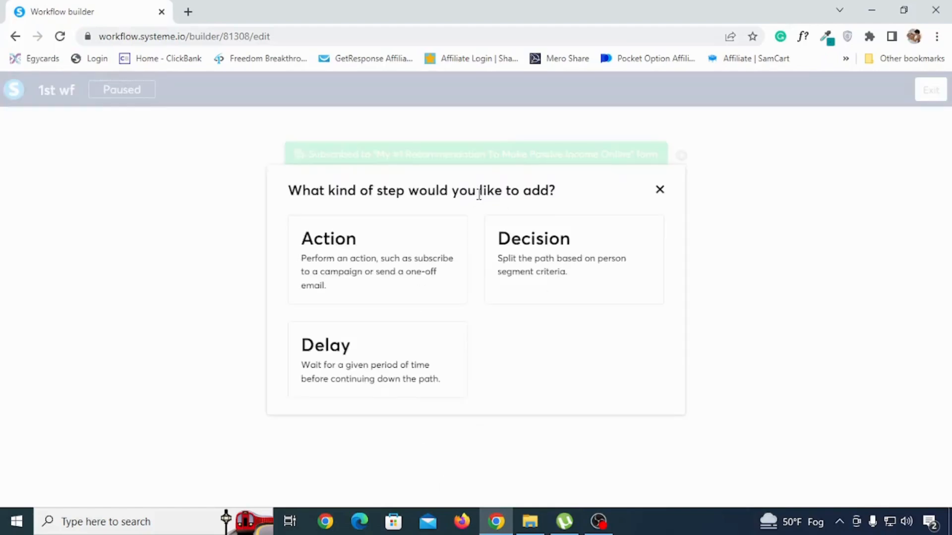
left_click(358, 281)
left_click(444, 260)
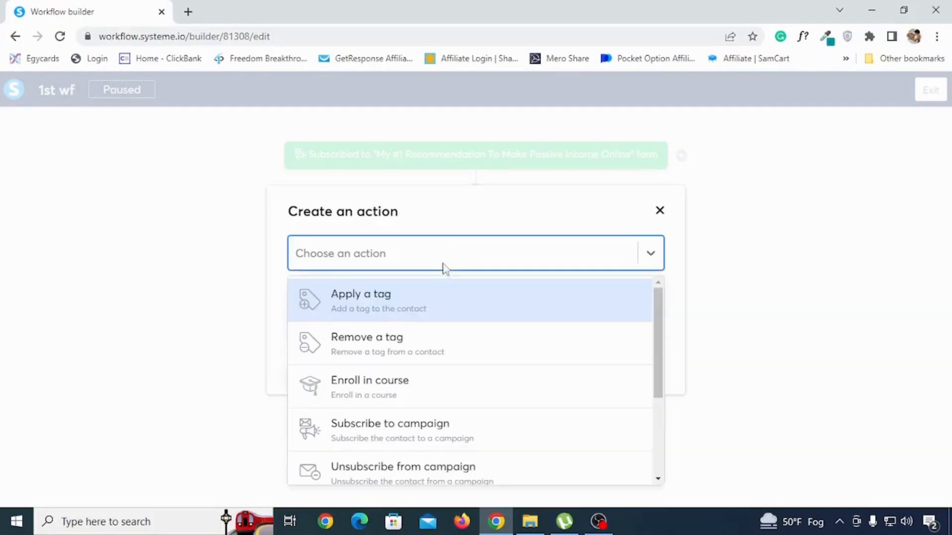
scroll(431, 404, "down", 2)
scroll(439, 411, "down", 2)
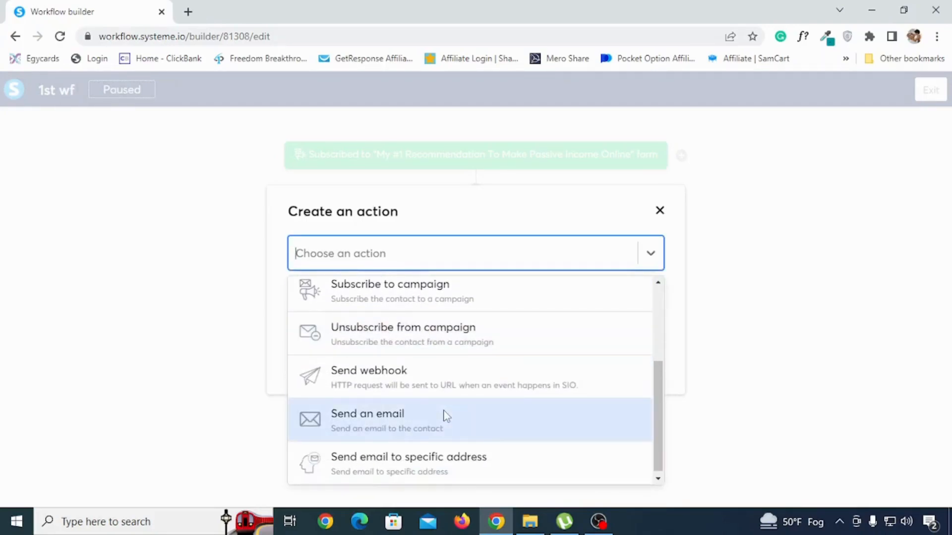
left_click(444, 425)
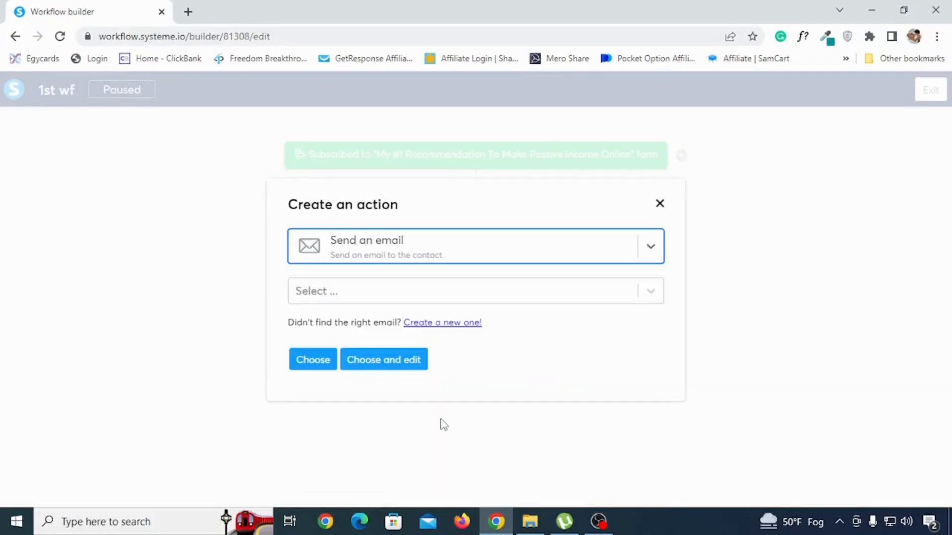
Create a new email with the subject "sub 1" for the action and open it for editing.
left_click(412, 294)
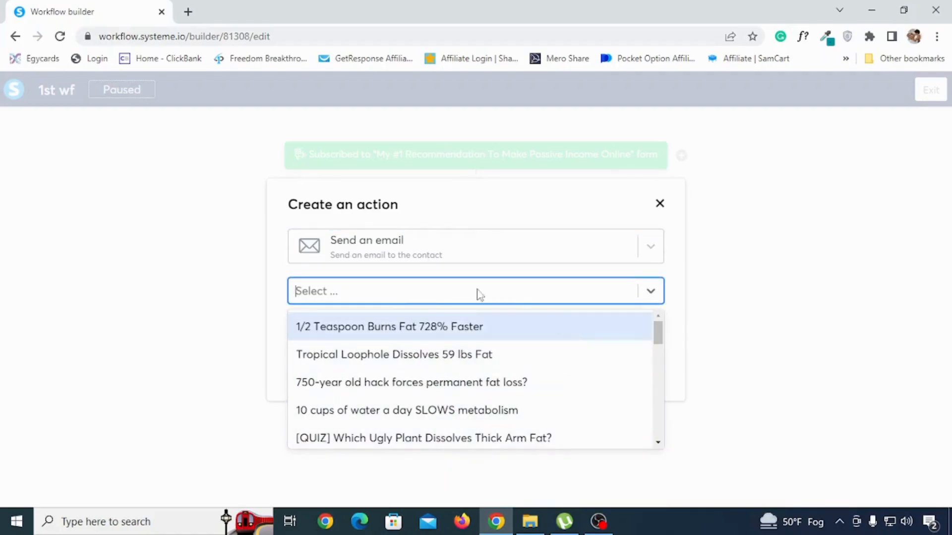
left_click(550, 303)
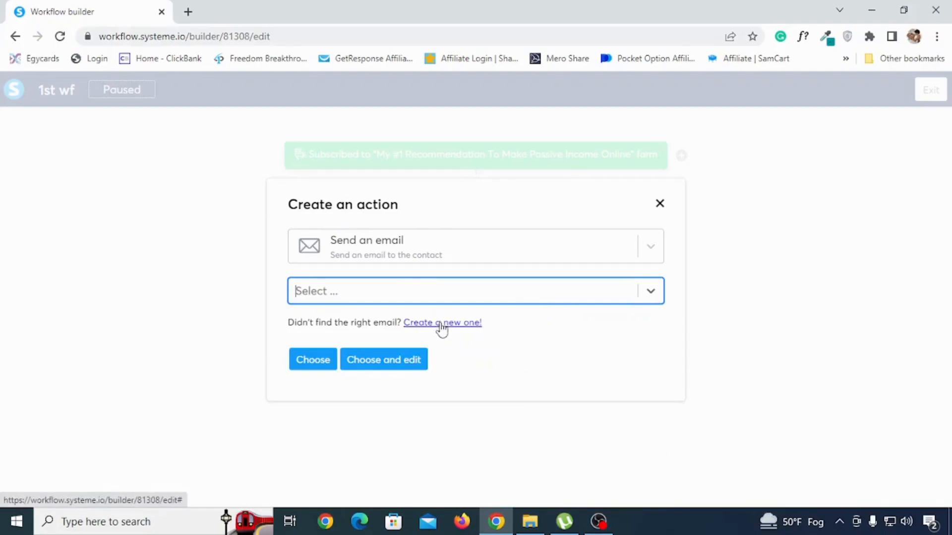
left_click(442, 327)
left_click(318, 246)
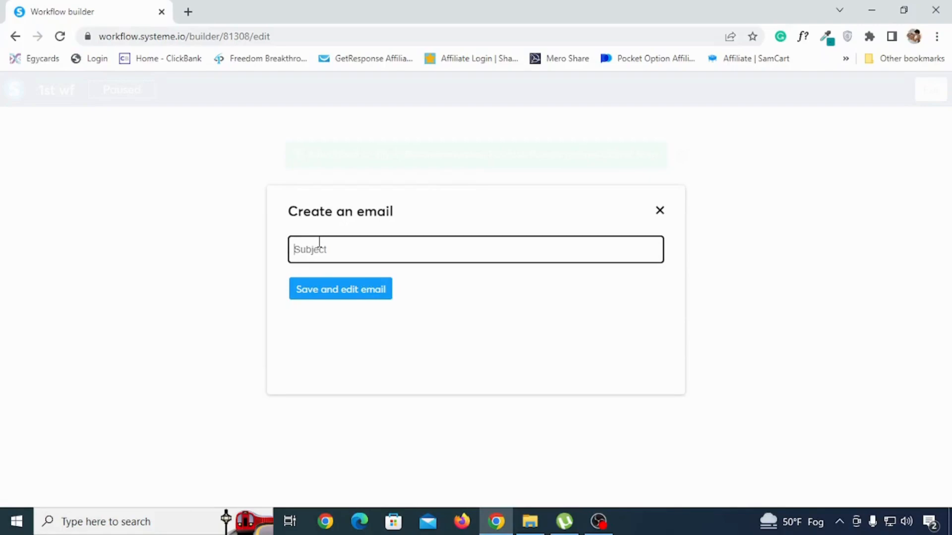
type("sub 1")
left_click(352, 290)
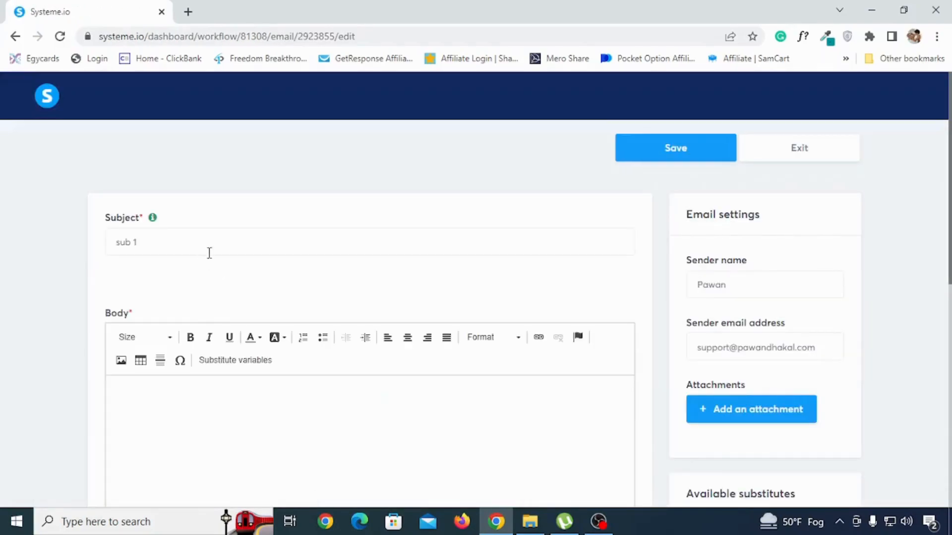
Enter "gkndknvgsdkn" as the body of the "sub 1" email and save it.
left_click_drag(210, 253, 2, 229)
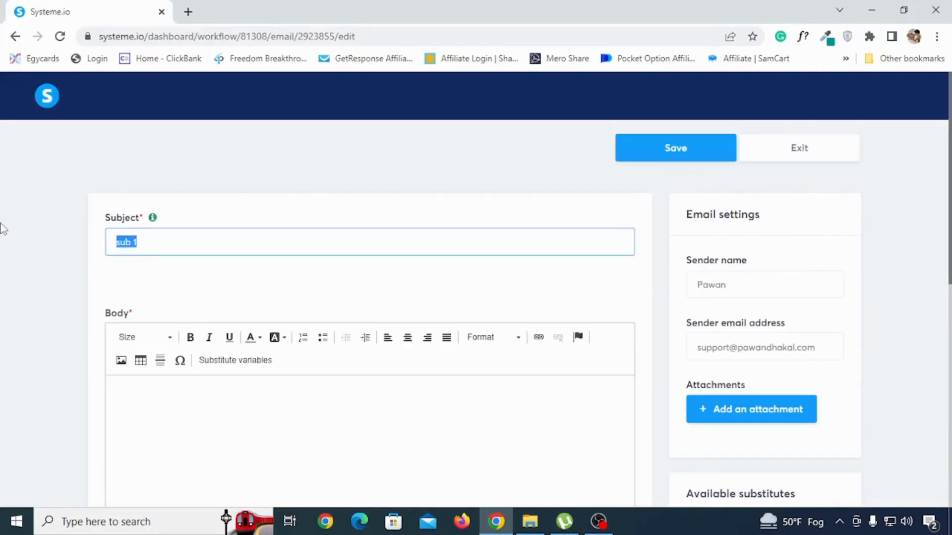
left_click(215, 426)
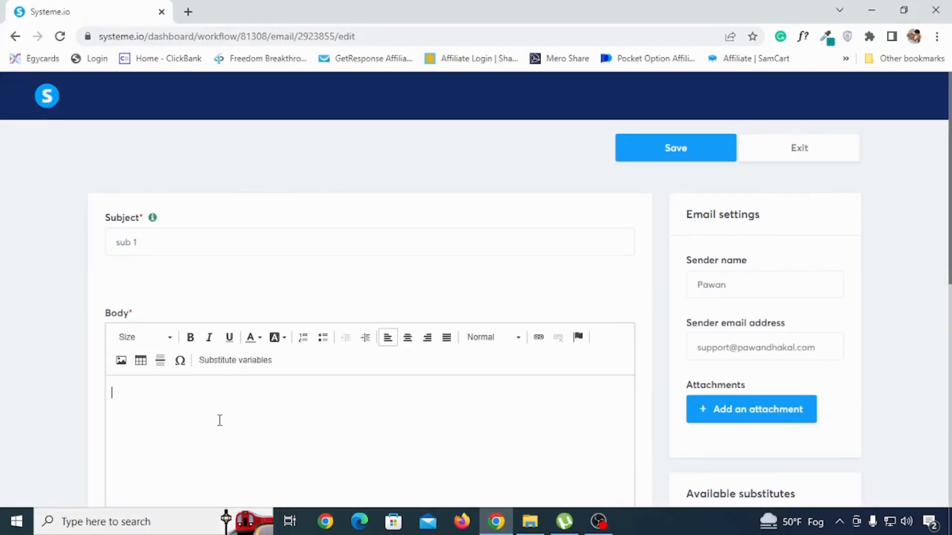
type("gkndknvgsdkn")
scroll(416, 392, "down", 8)
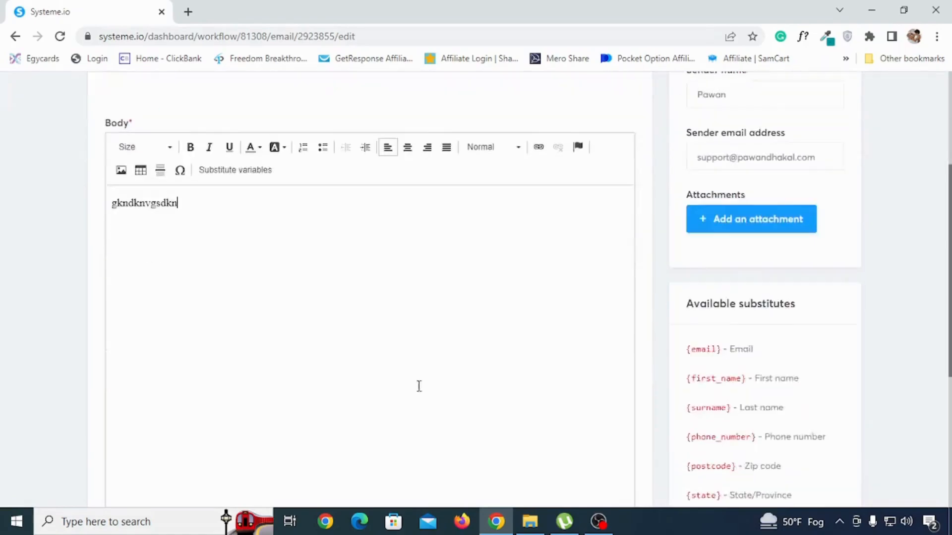
scroll(568, 355, "up", 5)
scroll(570, 357, "up", 3)
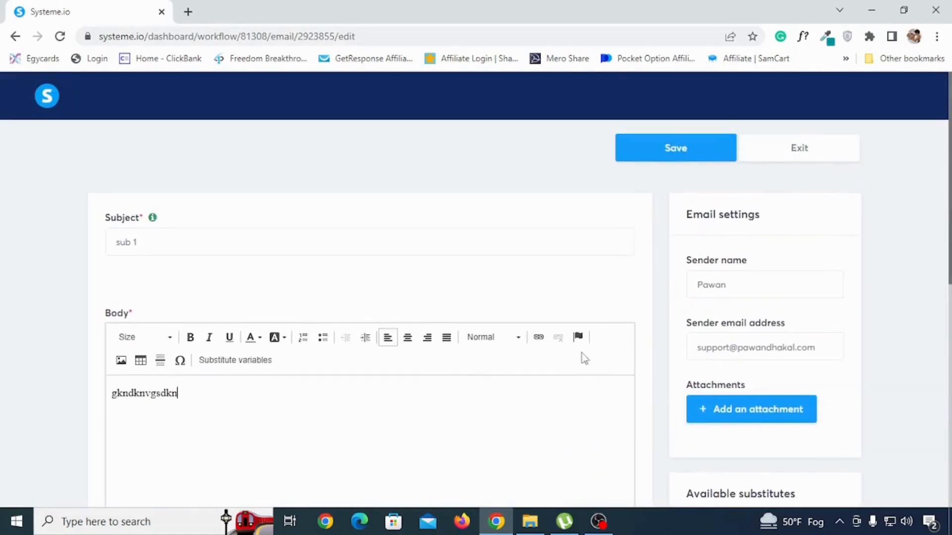
left_click(677, 159)
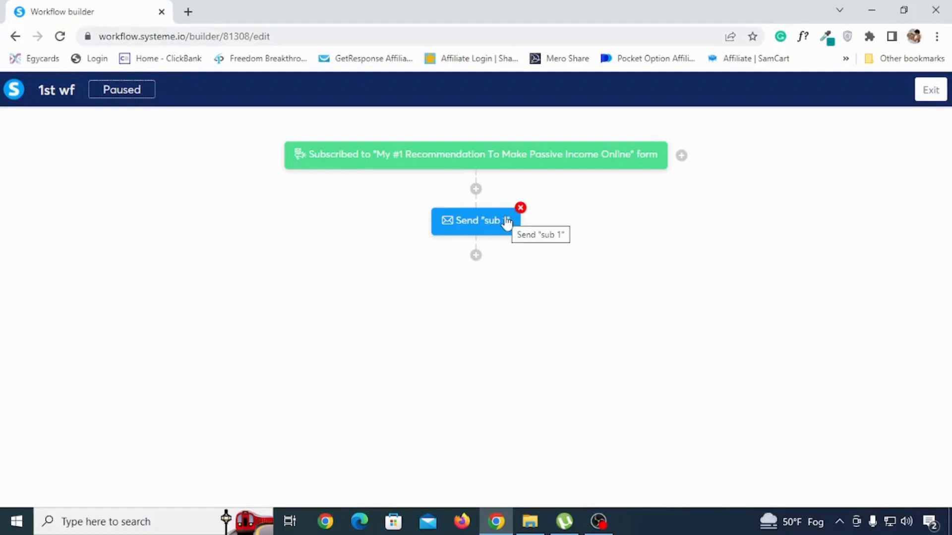
Insert a delay of 5 minutes between the form trigger and the "sub 1" email.
left_click(476, 189)
left_click_drag(577, 266, 461, 274)
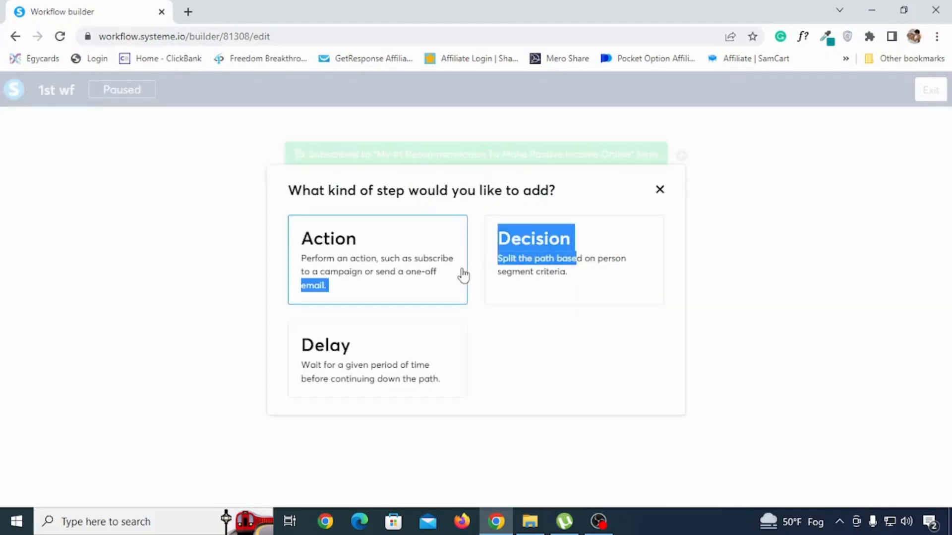
left_click(397, 354)
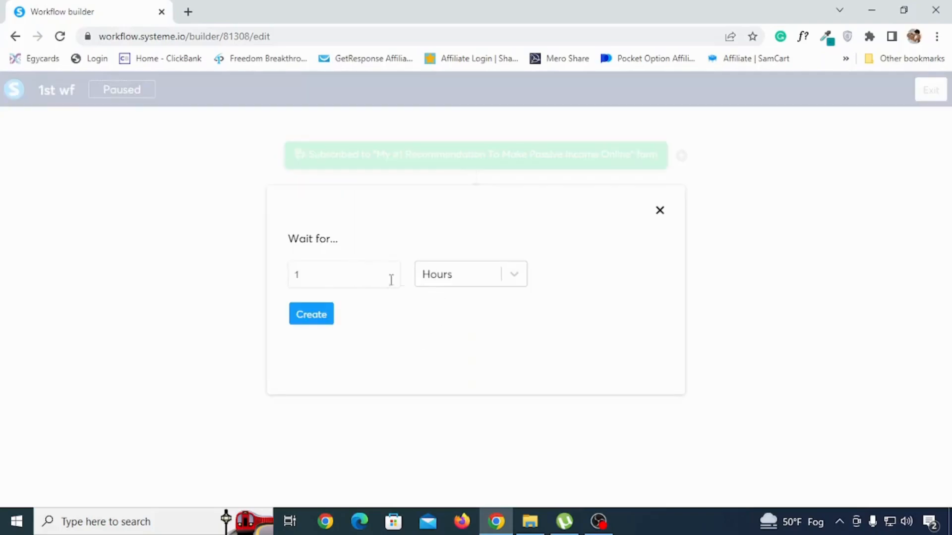
left_click(491, 281)
left_click(469, 367)
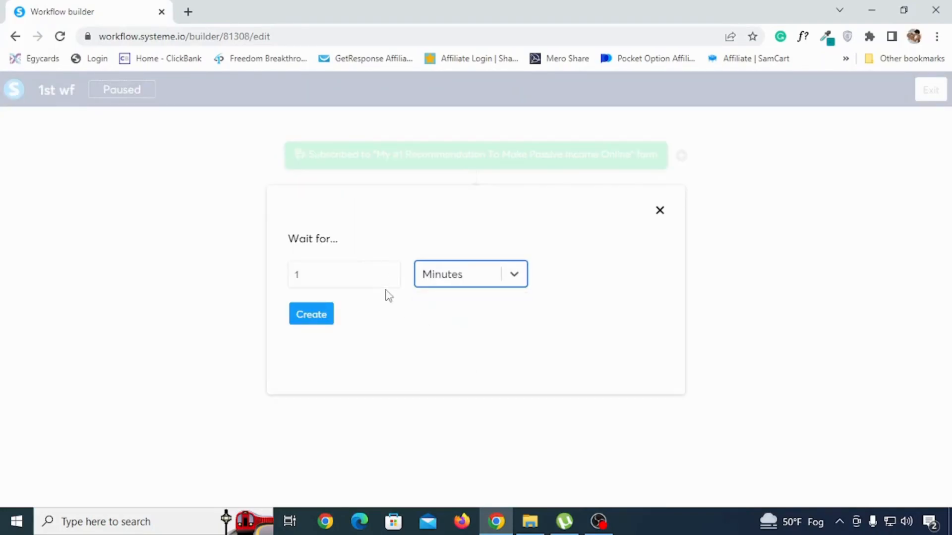
left_click_drag(385, 290, 266, 266)
left_click_drag(382, 283, 274, 270)
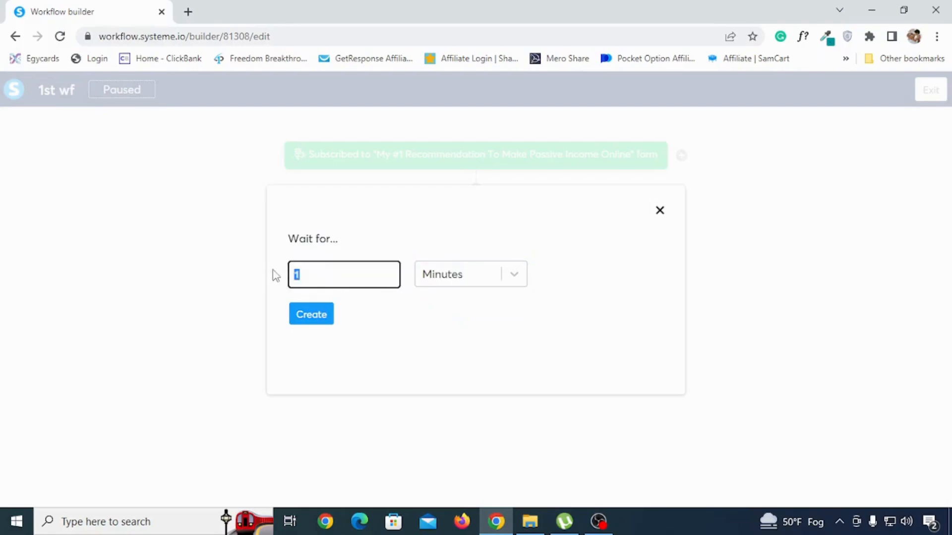
type("5")
left_click(304, 322)
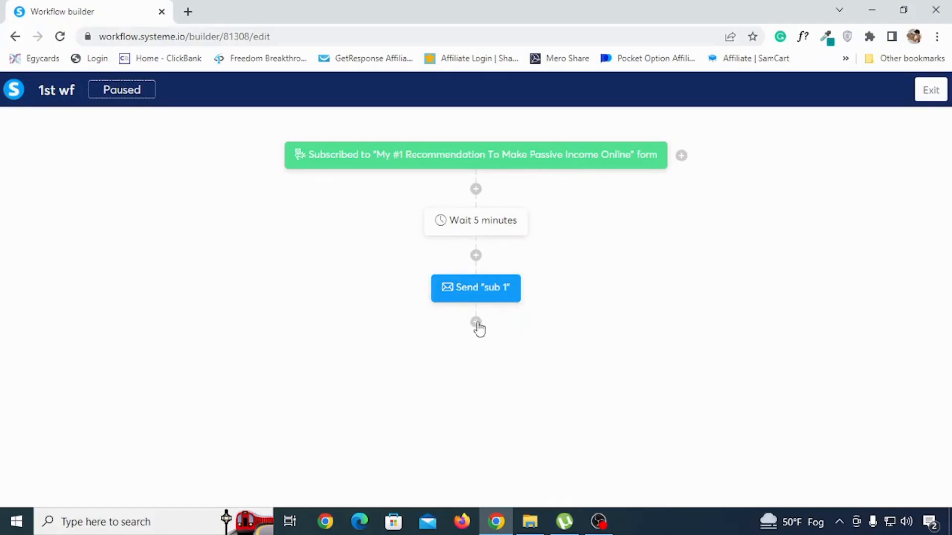
Add a delay of 2 days after the "sub 1" email.
left_click(477, 322)
left_click(370, 346)
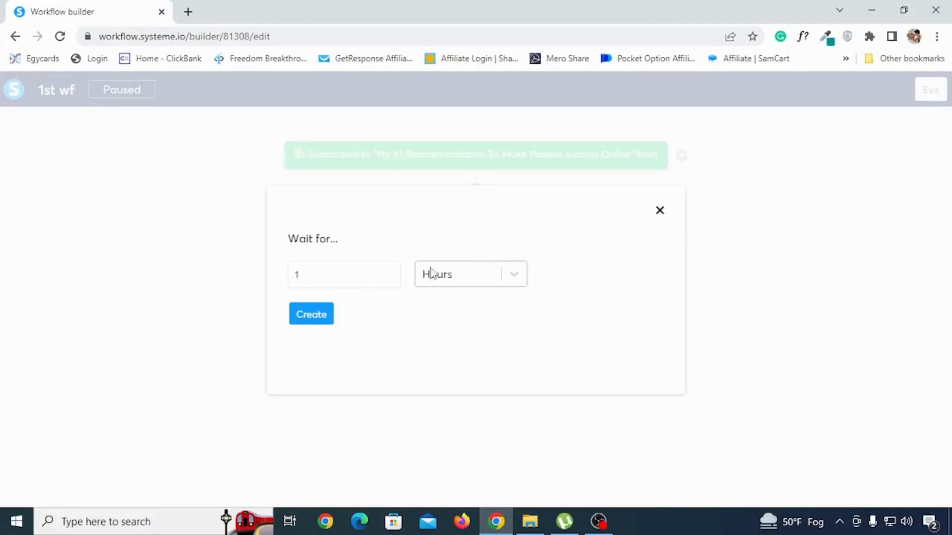
left_click(452, 279)
left_click(437, 310)
left_click(333, 278)
left_click(302, 319)
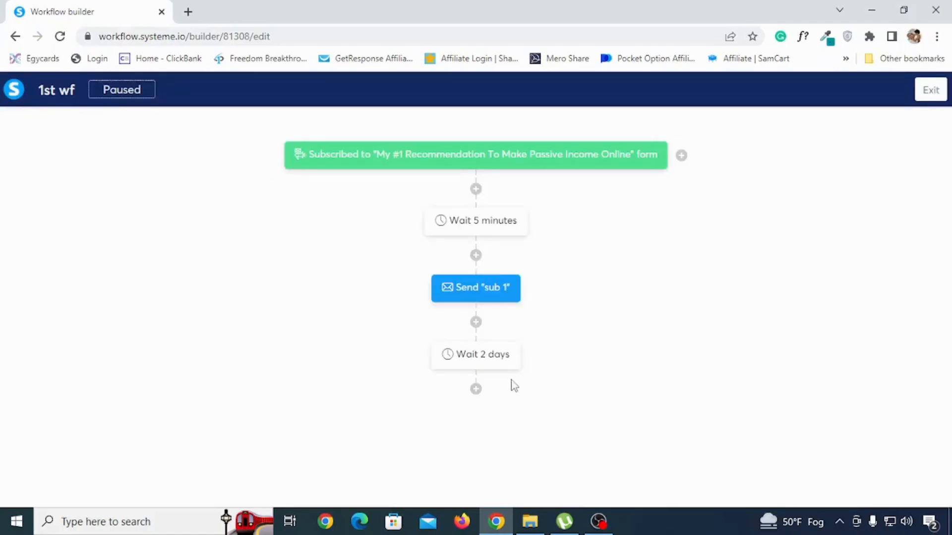
Add an action after the 2-day delay that sends the existing email "Tropical Loophole Dissolves 59 lbs Fat".
left_click(477, 391)
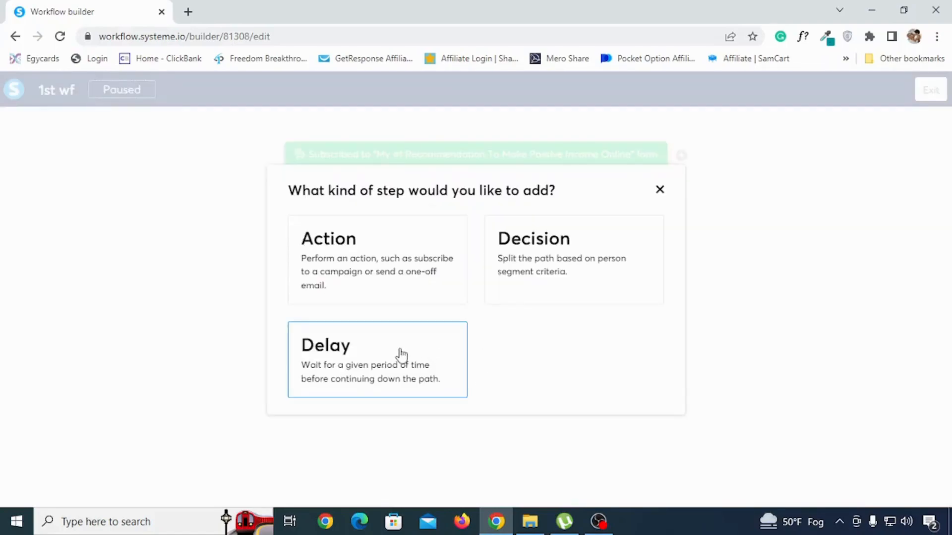
left_click(390, 260)
left_click(337, 265)
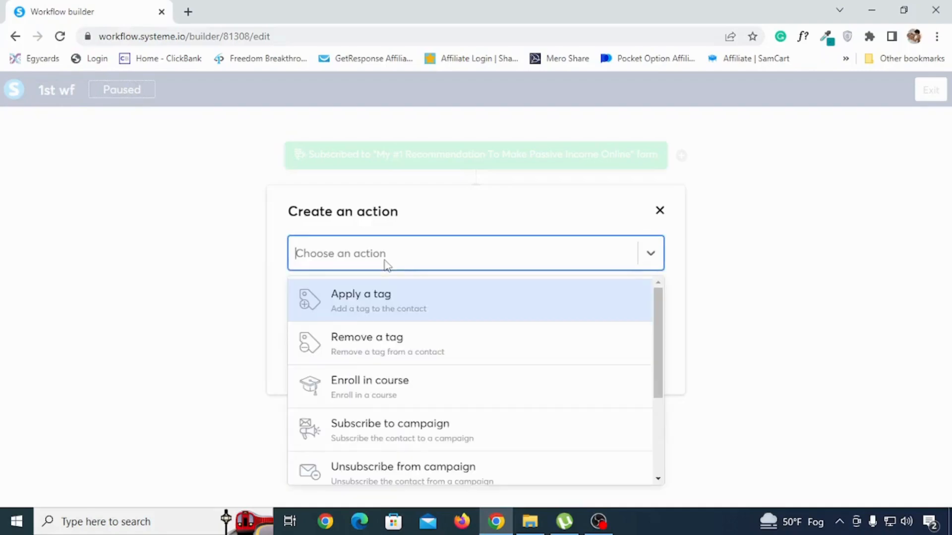
scroll(426, 387, "down", 3)
left_click(419, 421)
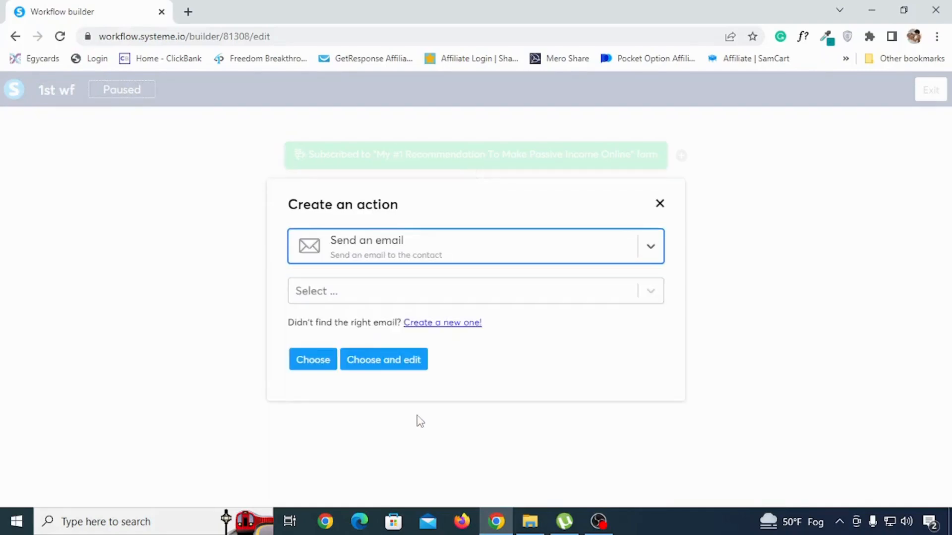
left_click(311, 361)
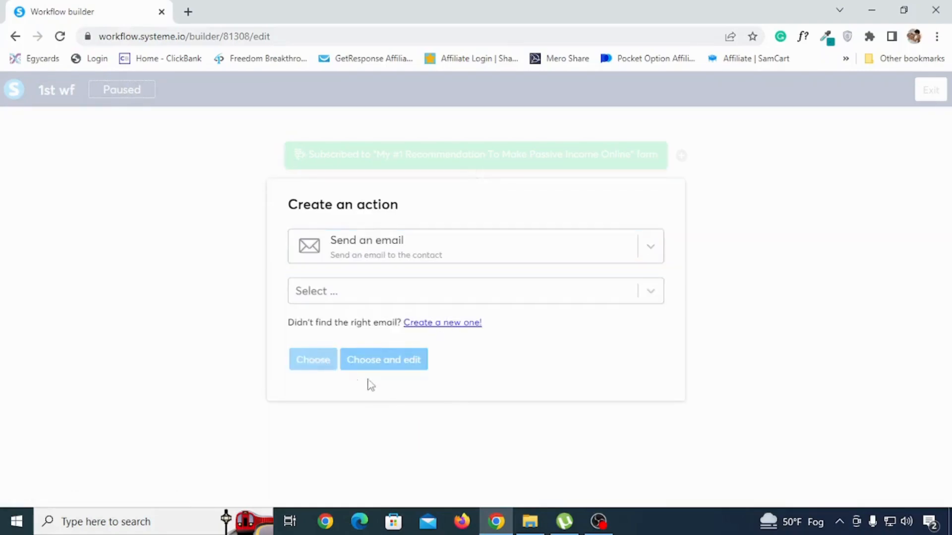
left_click(417, 275)
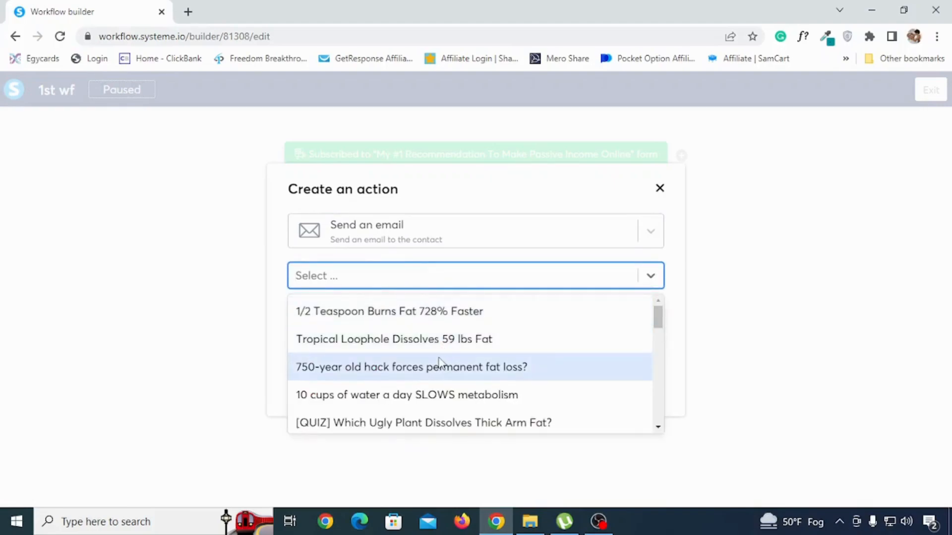
left_click(436, 337)
left_click(320, 347)
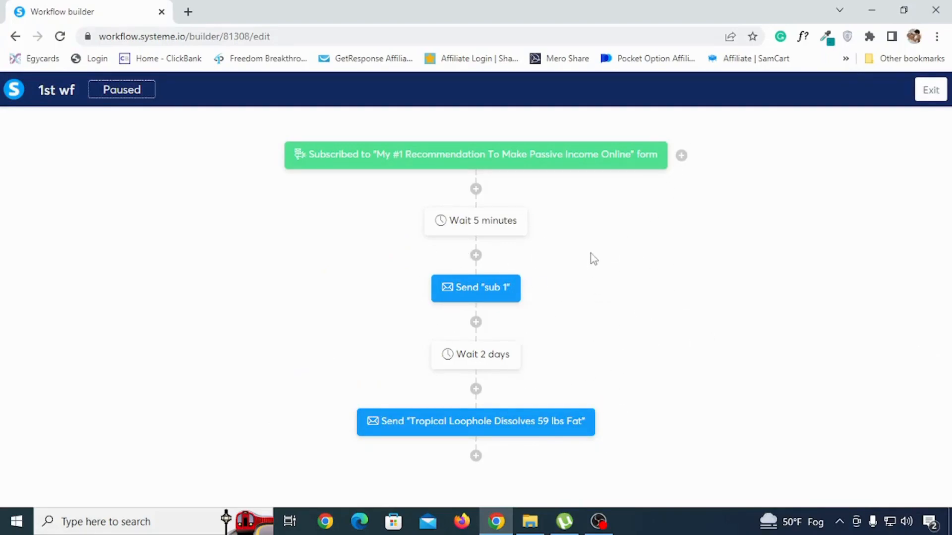
Exit the workflow builder and activate the "1st wf" workflow from the workflows list.
key("alt")
left_click(929, 90)
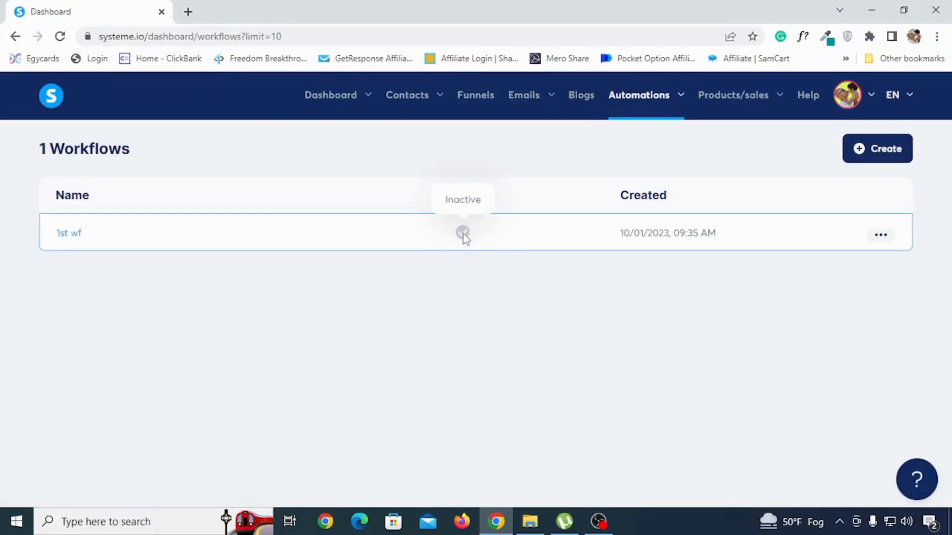
left_click(881, 235)
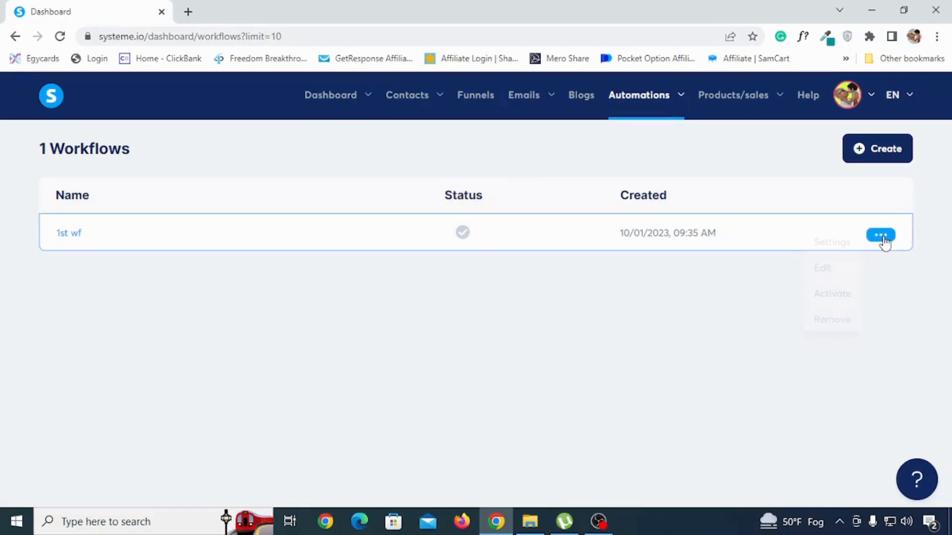
left_click(851, 298)
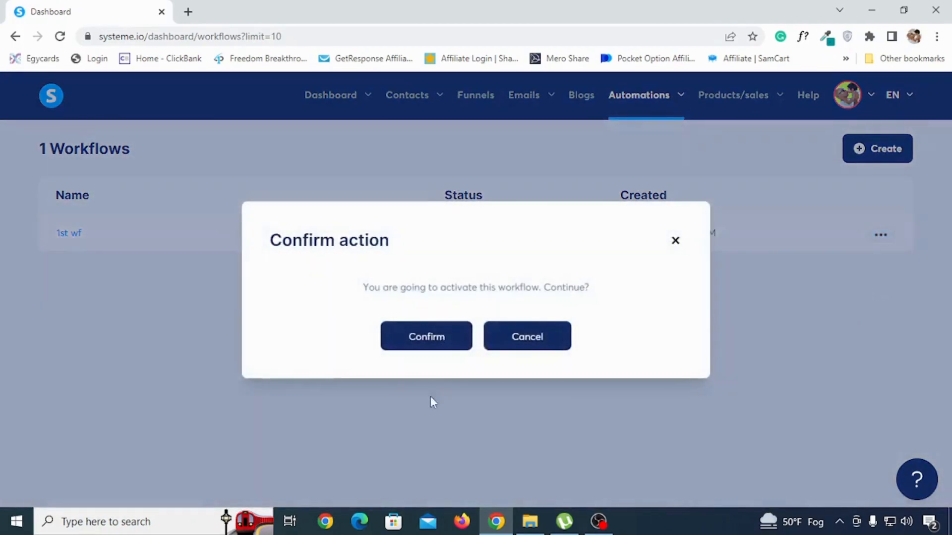
left_click(425, 349)
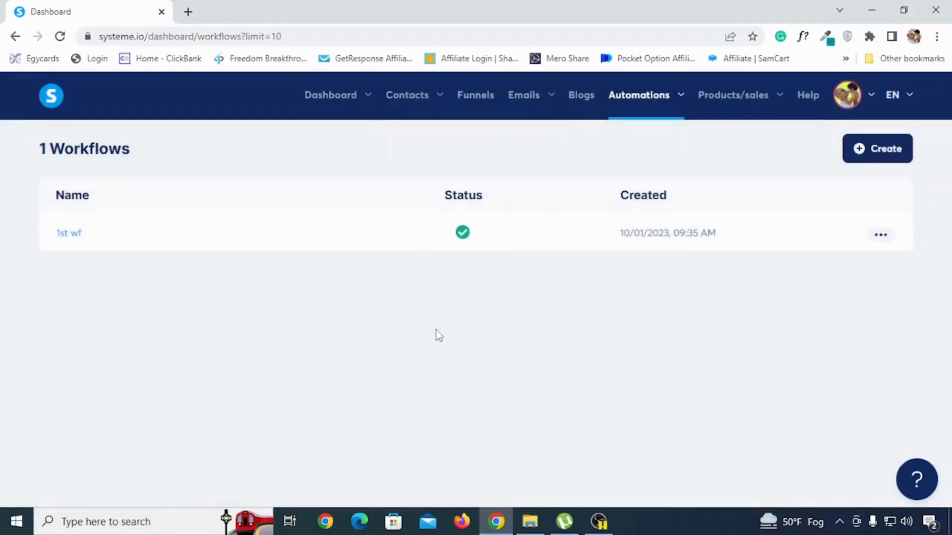